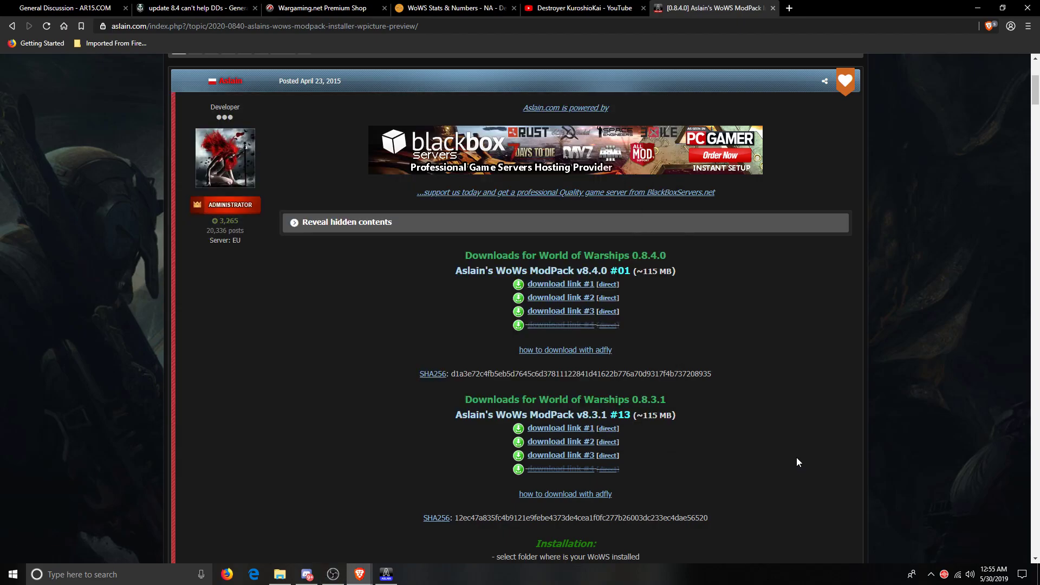
# Step: Open the Aslain's WoWs Modpack installer and accept English as the setup language
pyautogui.click(387, 575)
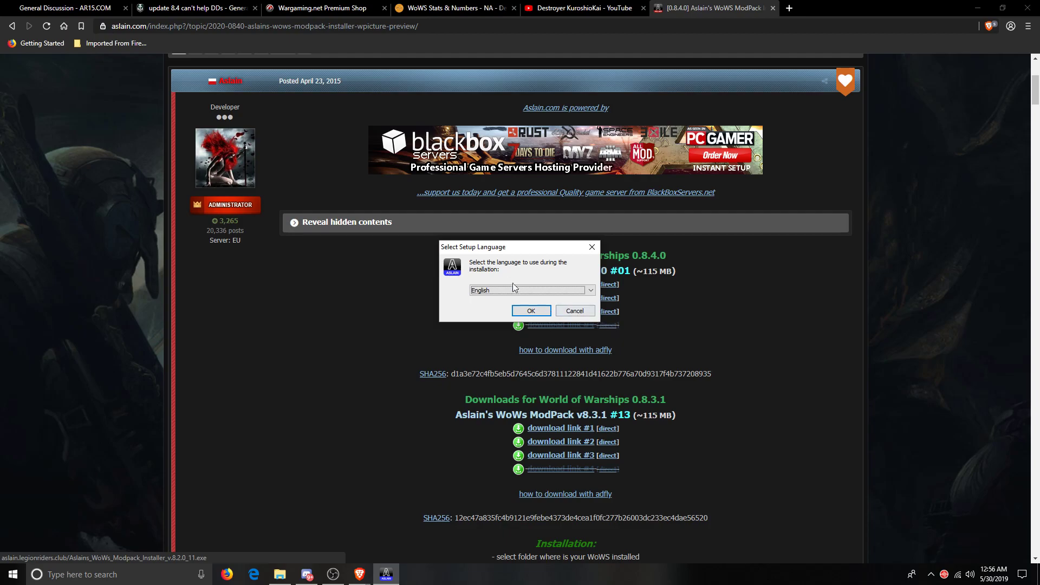
pyautogui.click(532, 315)
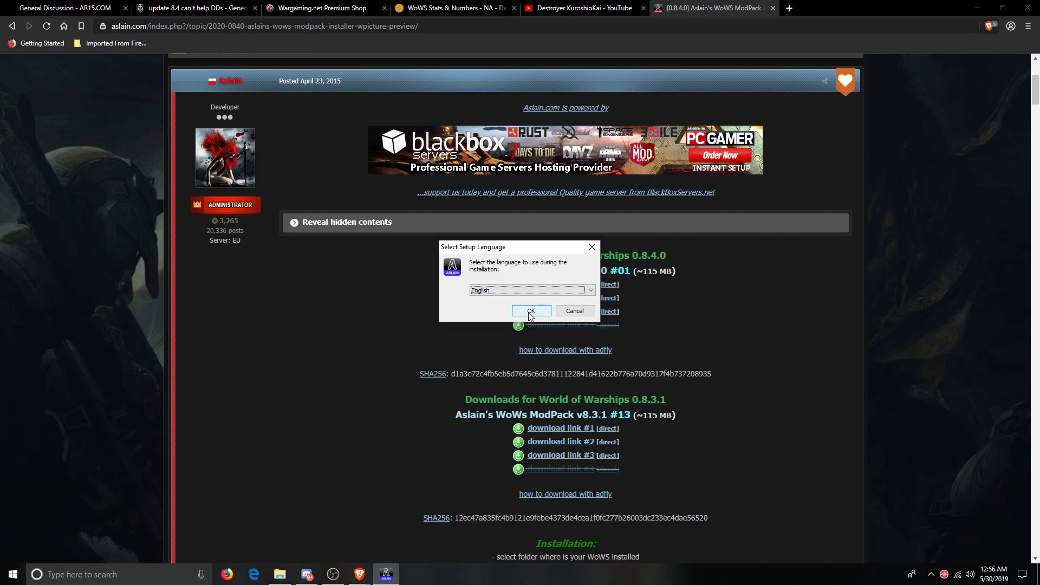
pyautogui.click(531, 313)
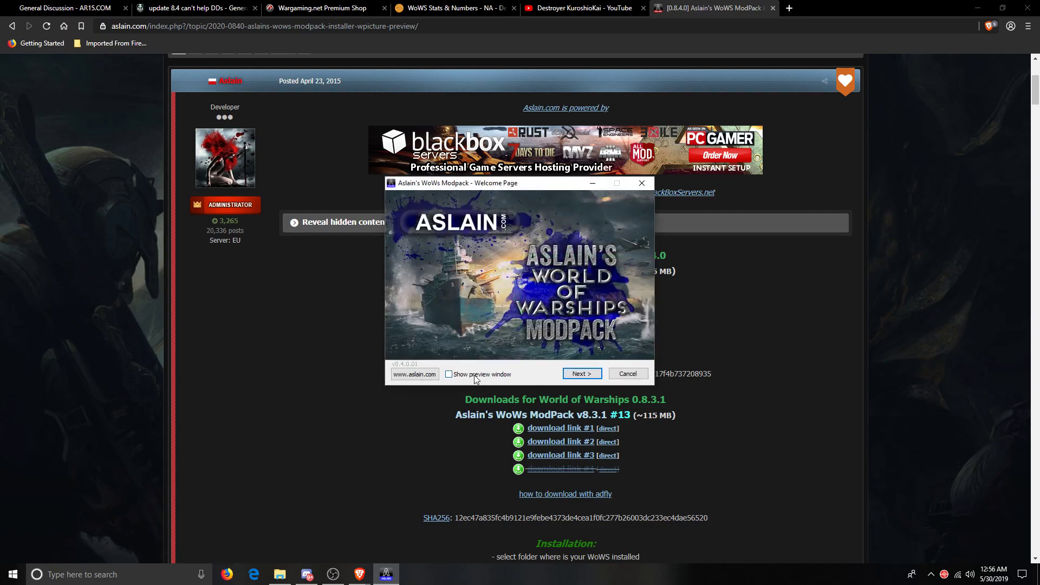
# Step: Enable the preview window and advance setup to mod selection, keeping D:\Games\World_of_Warships as the installation folder
pyautogui.click(475, 378)
pyautogui.click(578, 379)
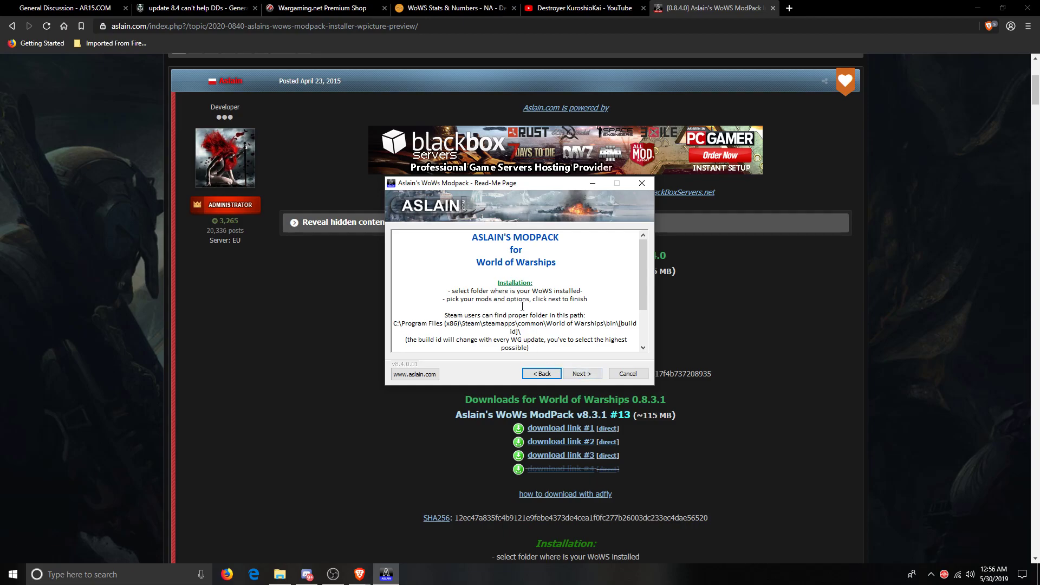
pyautogui.click(581, 374)
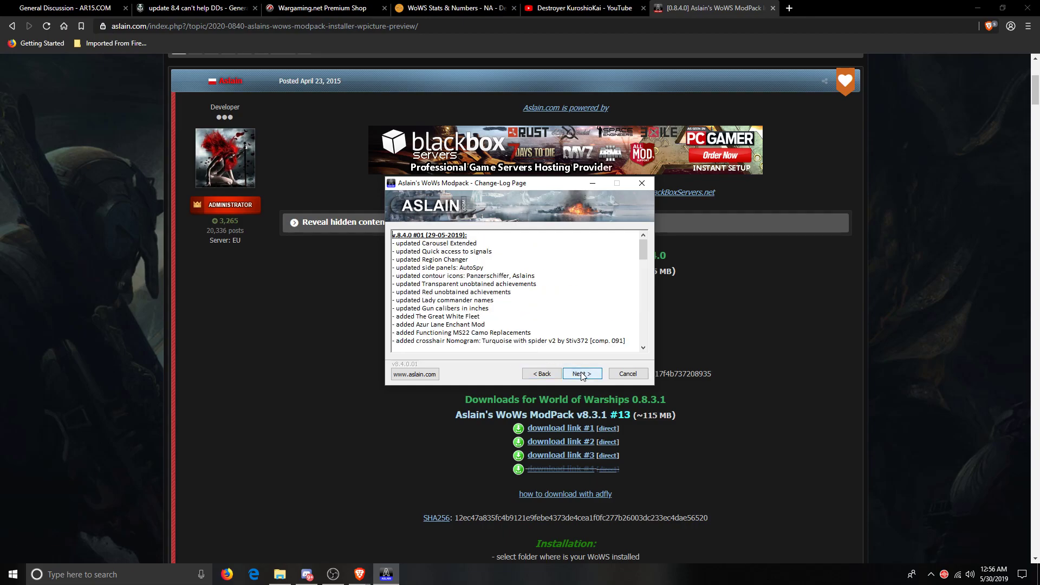
pyautogui.click(581, 375)
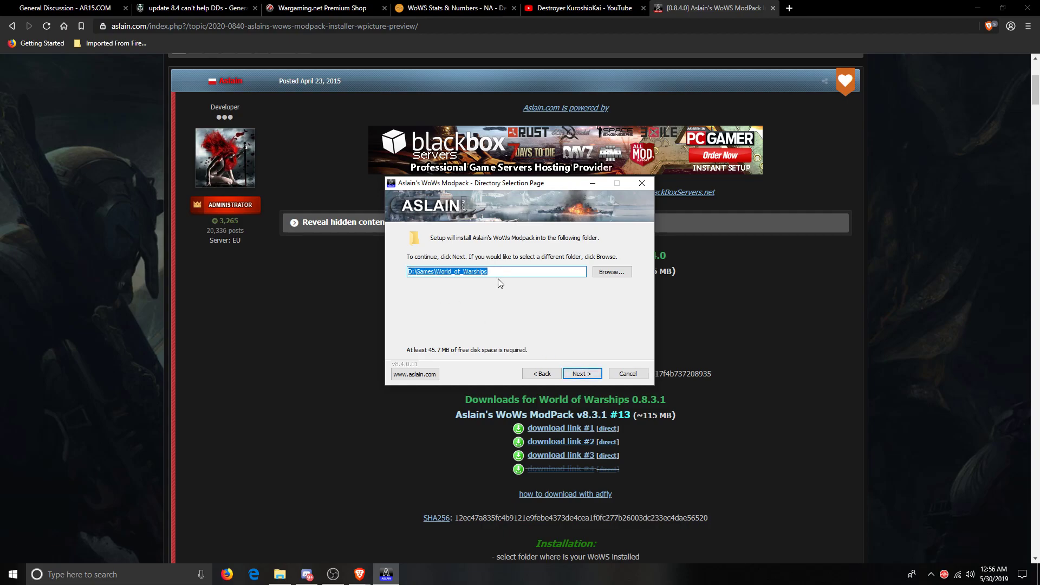
pyautogui.click(580, 374)
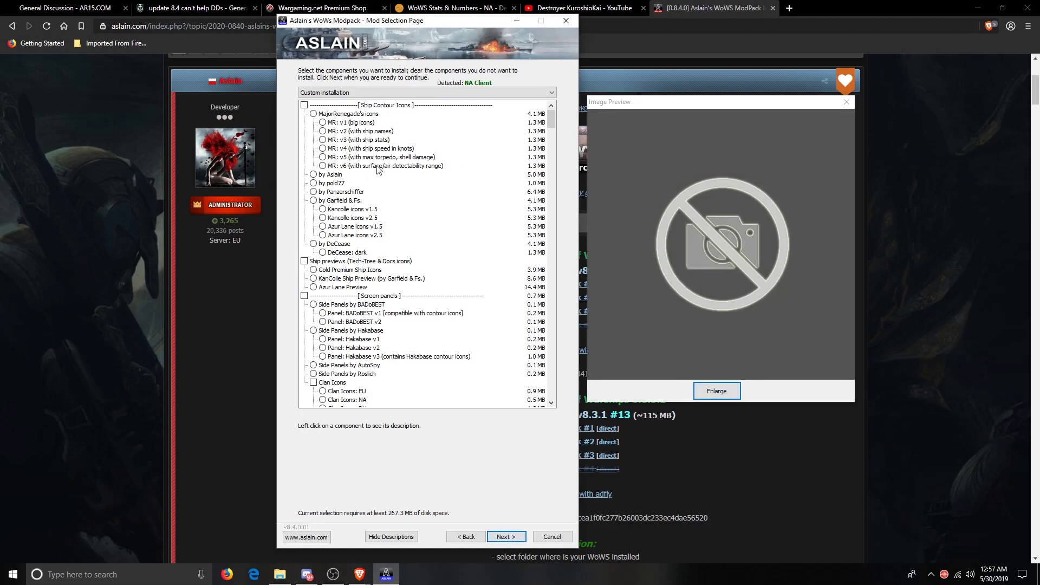
# Step: Preview MajorRenegade's v1 (big icons) and v4 (ship speed in knots) contour icons, leaving the Ship Contour Icons group deselected
pyautogui.scroll(-3, 373, 189)
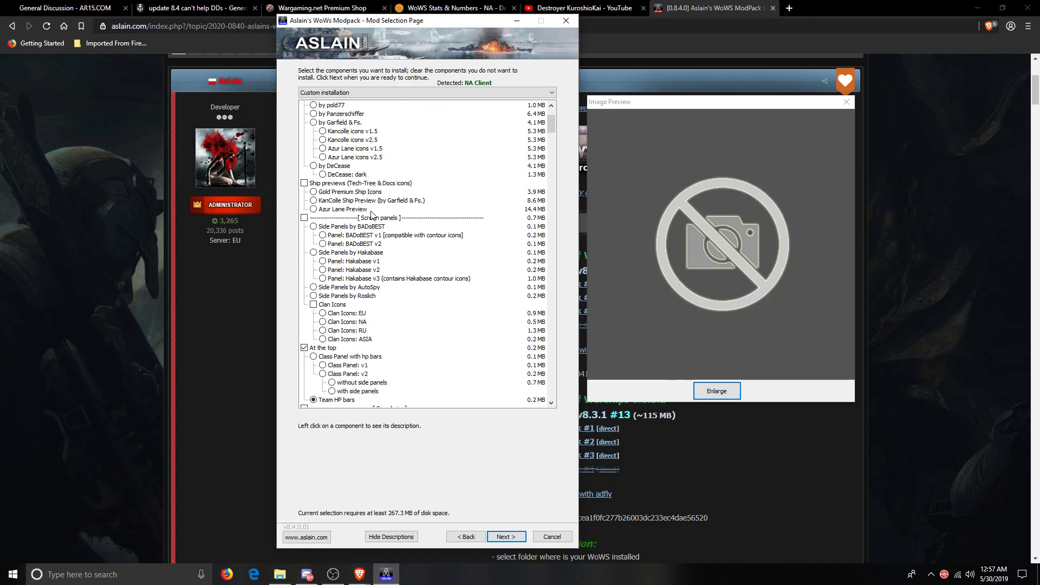
pyautogui.scroll(2, 375, 211)
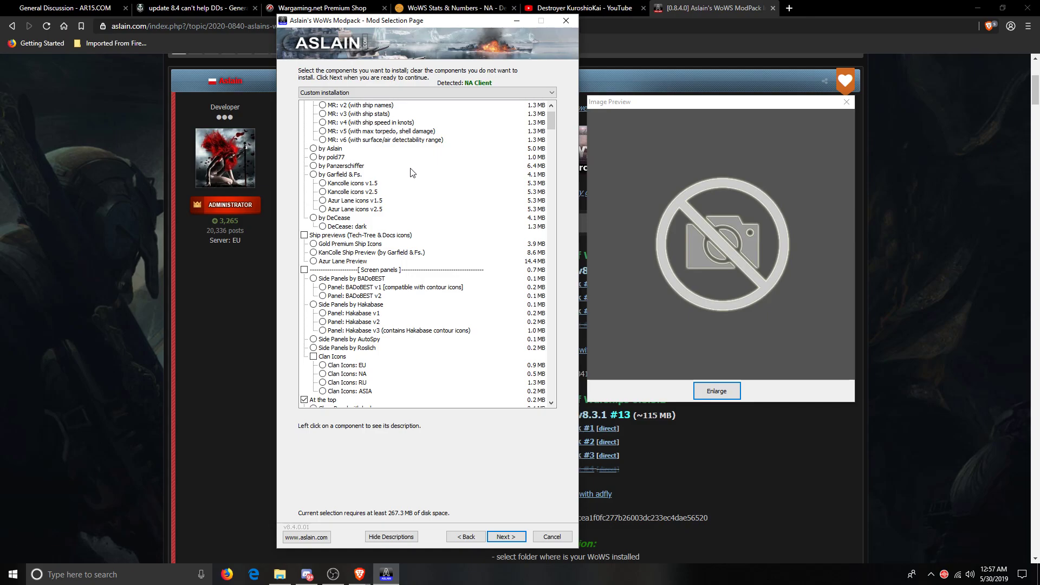
pyautogui.scroll(1, 415, 206)
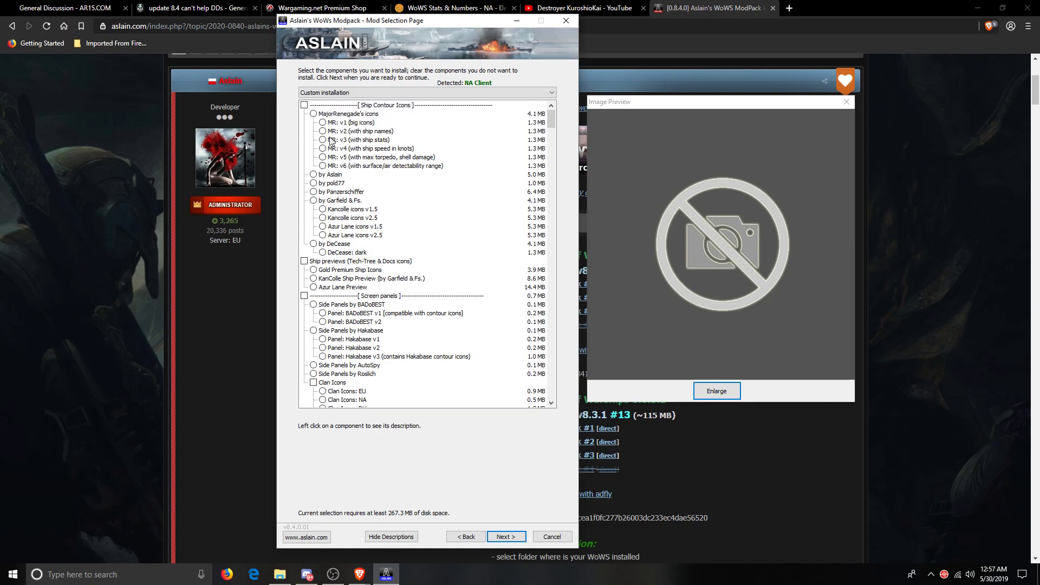
pyautogui.scroll(-5, 374, 218)
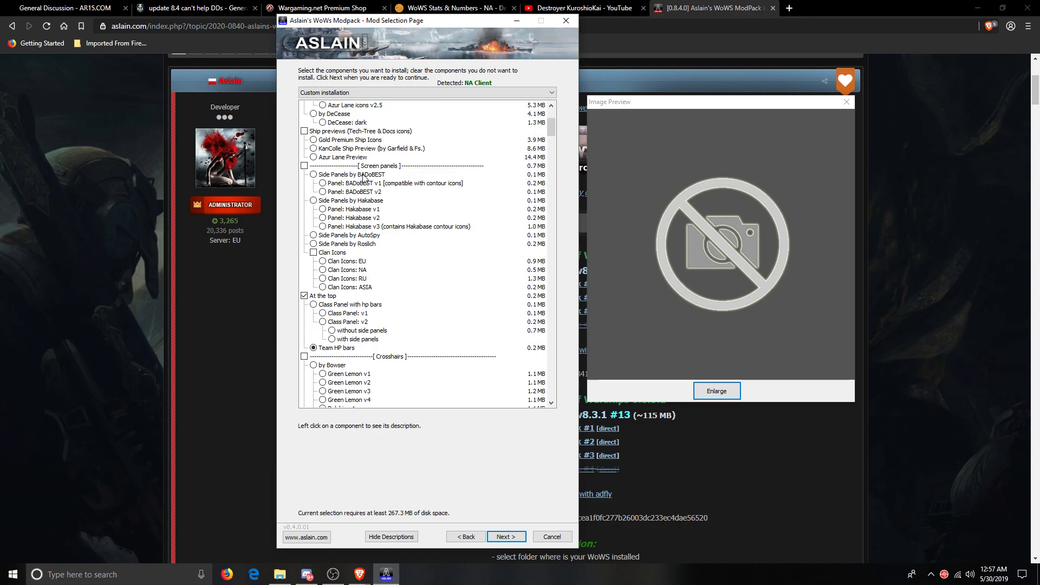
pyautogui.scroll(1, 378, 200)
pyautogui.scroll(4, 378, 200)
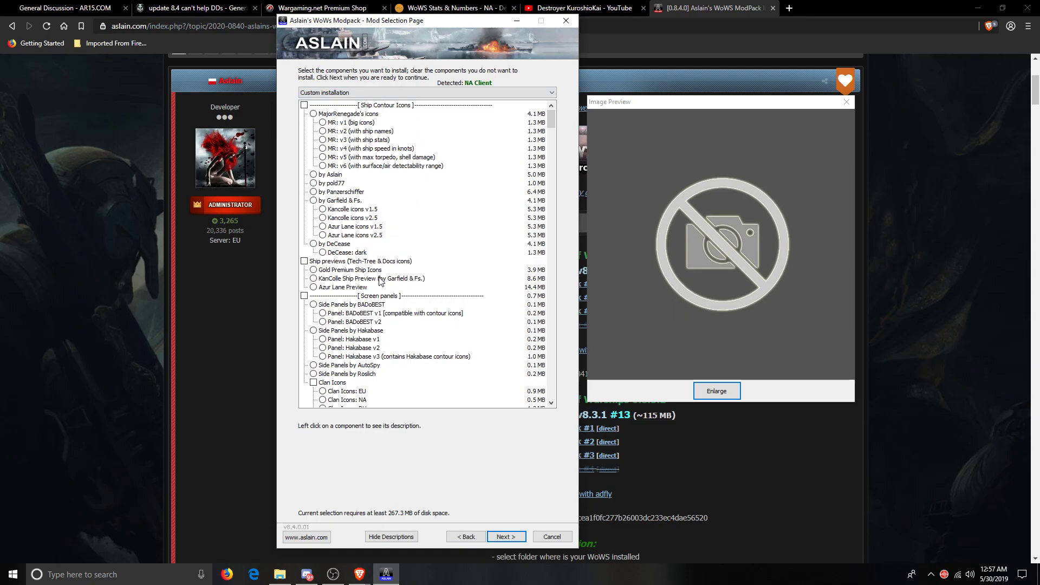
pyautogui.click(328, 124)
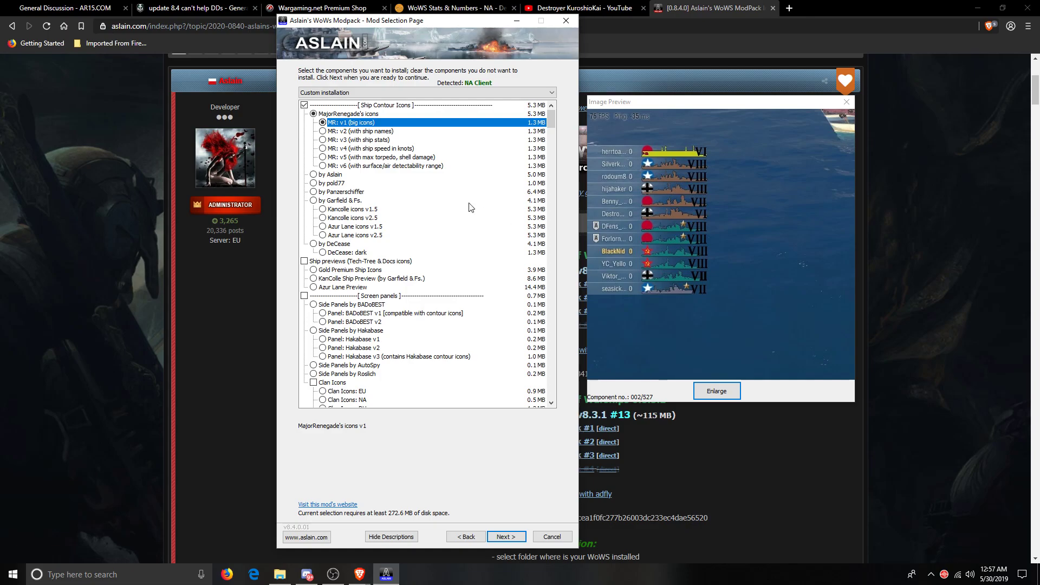
pyautogui.click(343, 149)
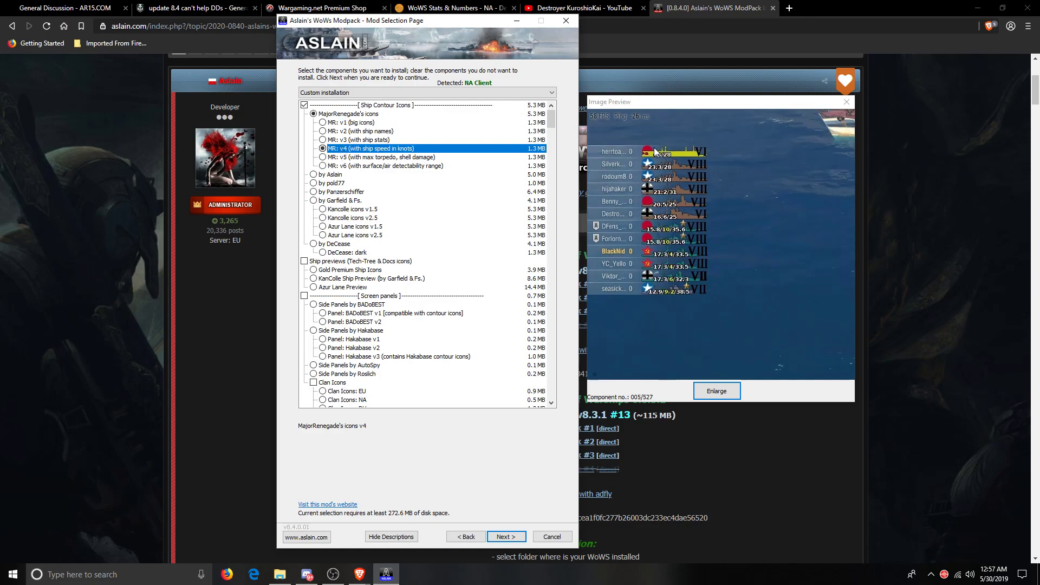
pyautogui.click(304, 106)
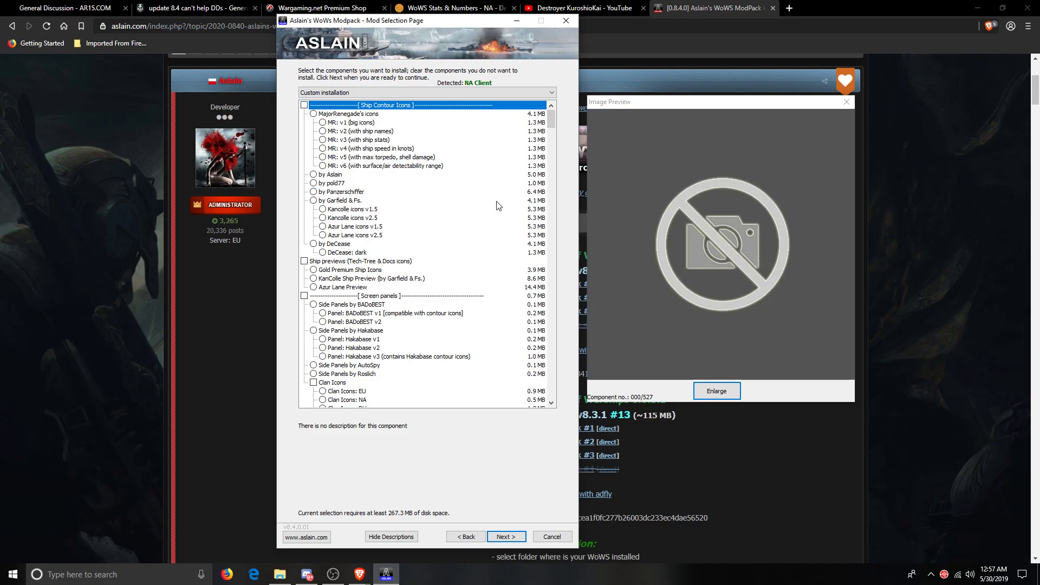
# Step: Preview the Team HP bars mod in the At the top group, keeping it selected
pyautogui.scroll(-2, 498, 206)
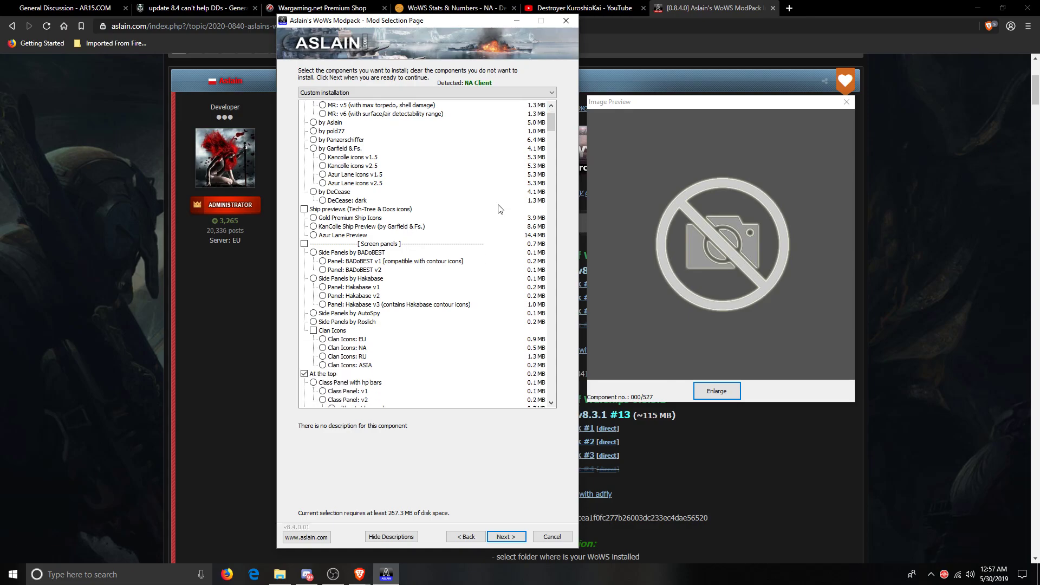
pyautogui.scroll(-2, 498, 207)
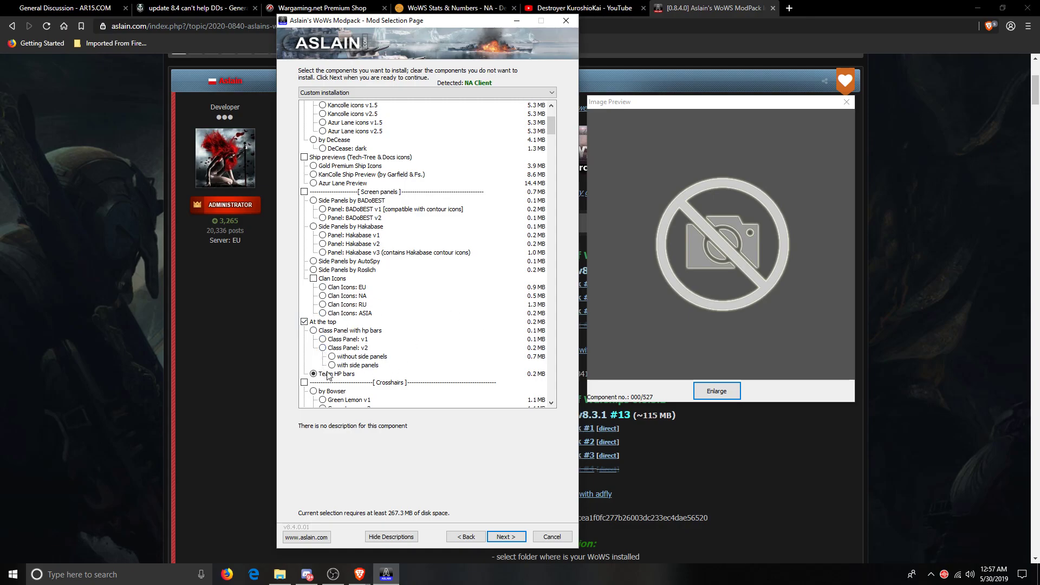
pyautogui.scroll(-2, 422, 268)
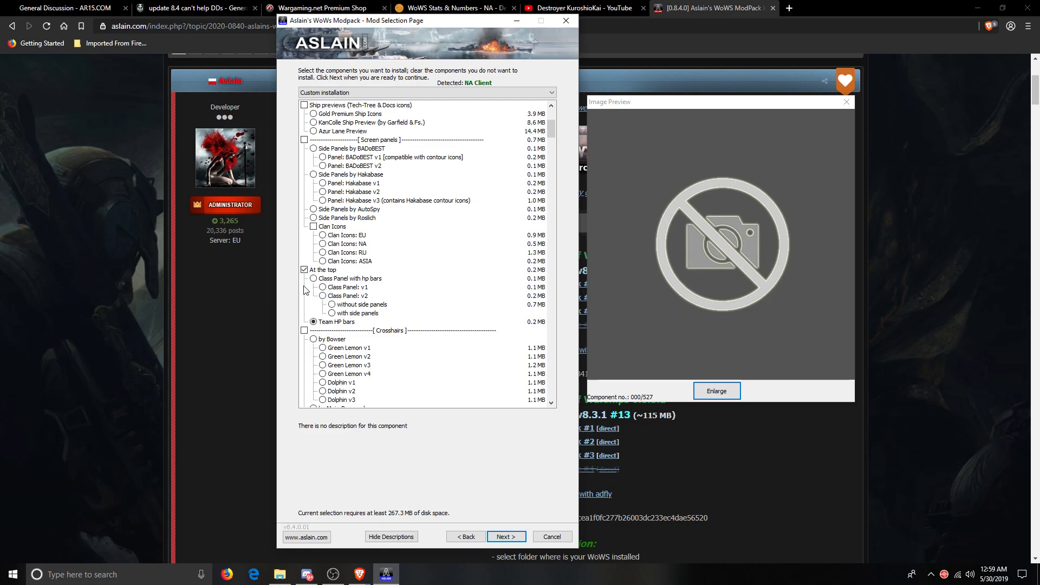
pyautogui.click(323, 326)
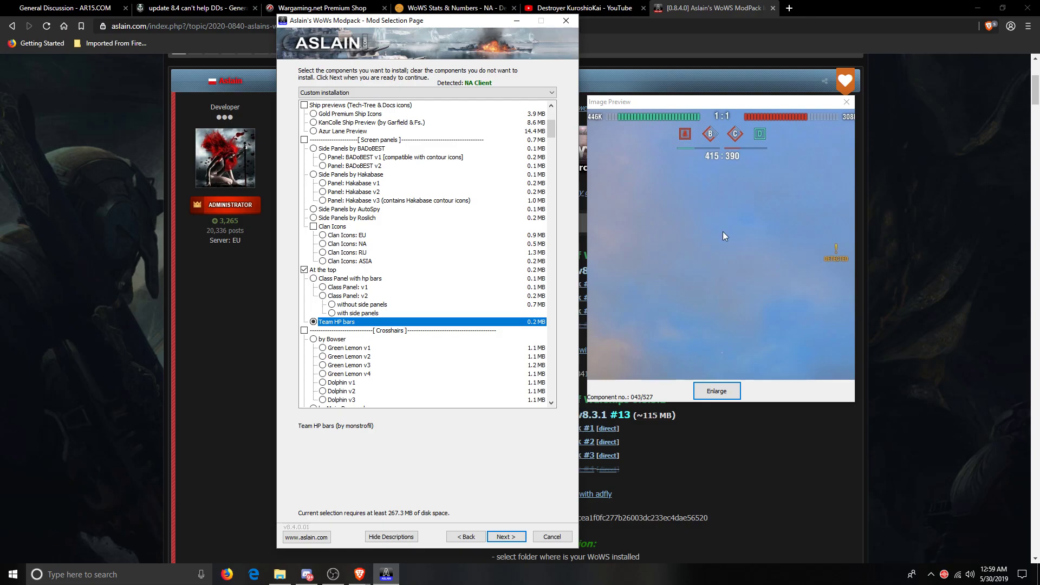
# Step: Look through the crosshair, camera, over target marker, battle GUI and minimap mods offered in the component list
pyautogui.scroll(-3, 391, 277)
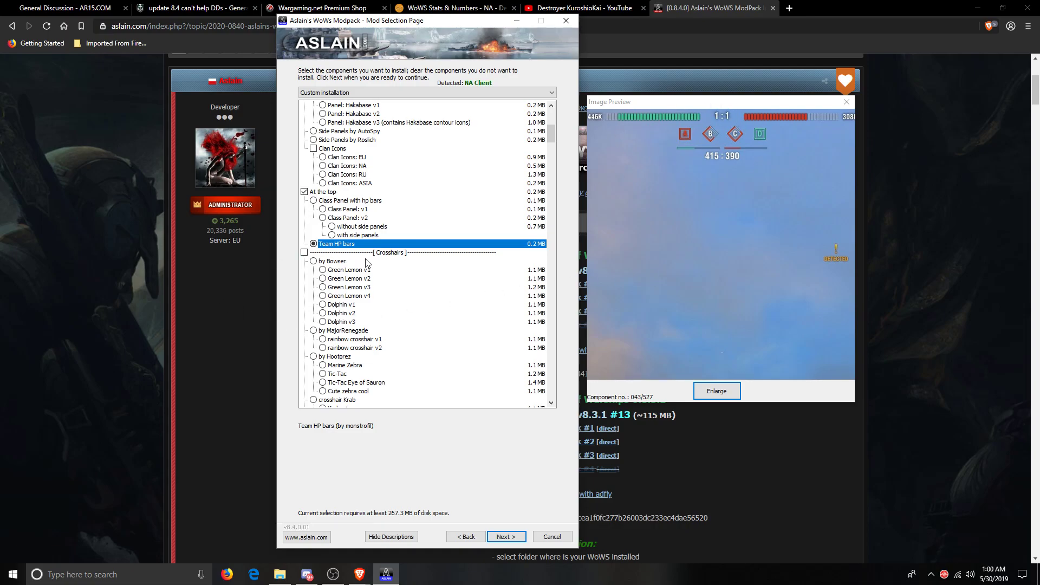
pyautogui.scroll(-3, 369, 262)
pyautogui.scroll(-7, 370, 263)
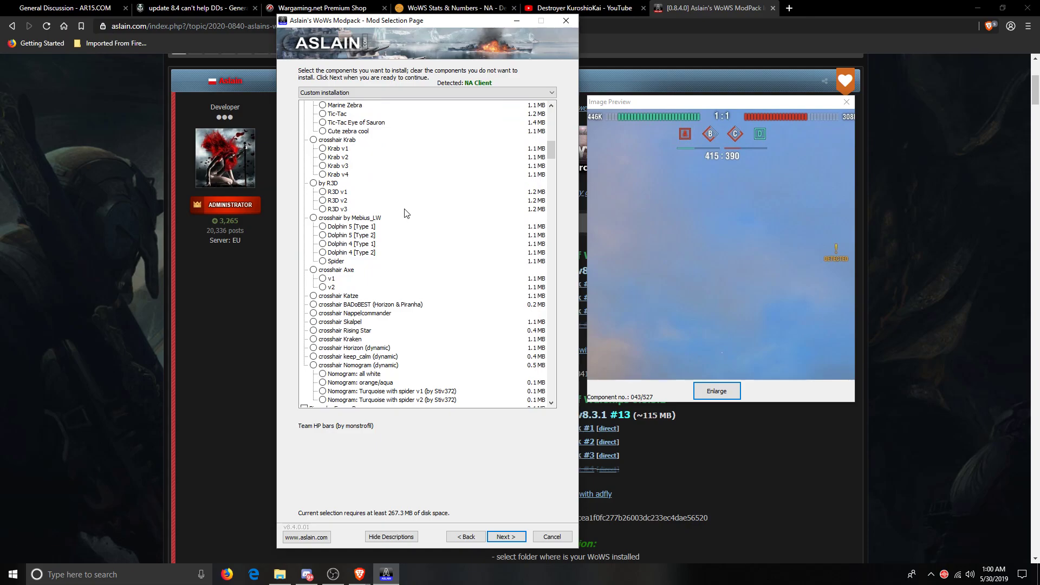
pyautogui.scroll(-4, 407, 213)
pyautogui.scroll(-3, 397, 209)
pyautogui.scroll(-2, 397, 210)
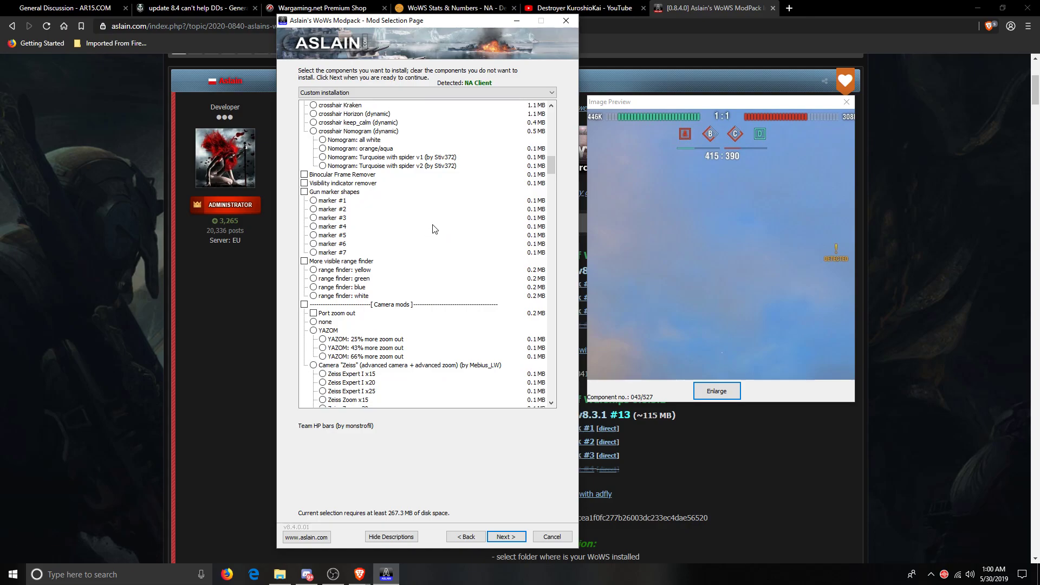
pyautogui.scroll(-1, 337, 186)
pyautogui.scroll(-2, 440, 214)
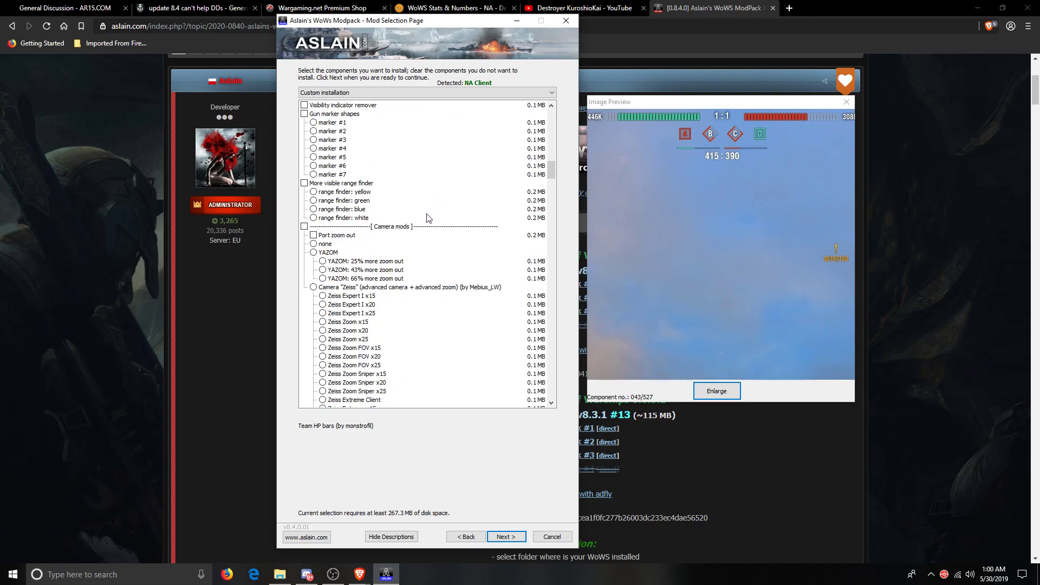
pyautogui.scroll(-2, 382, 212)
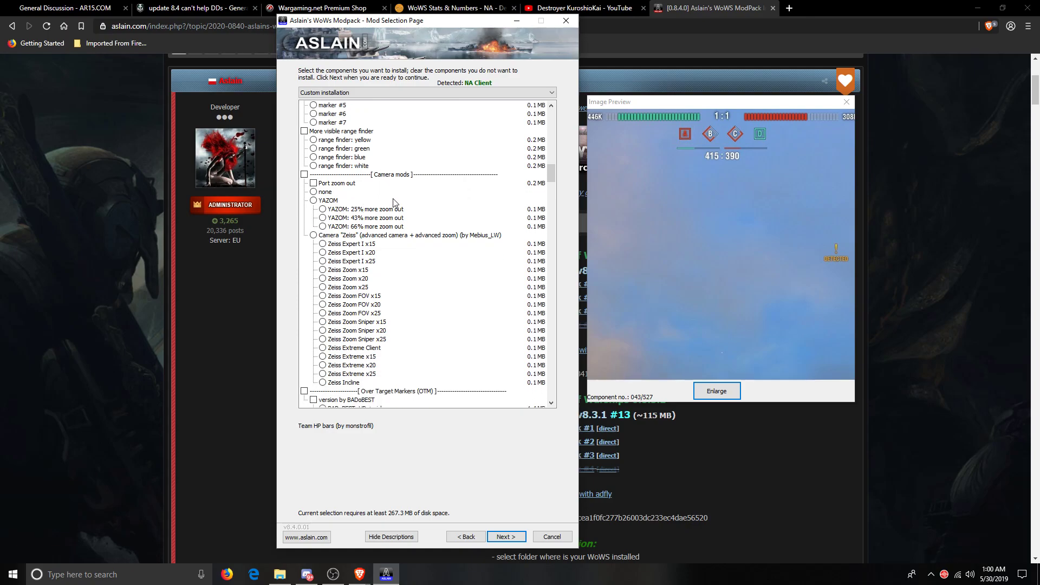
pyautogui.scroll(-1, 352, 196)
pyautogui.scroll(-5, 348, 195)
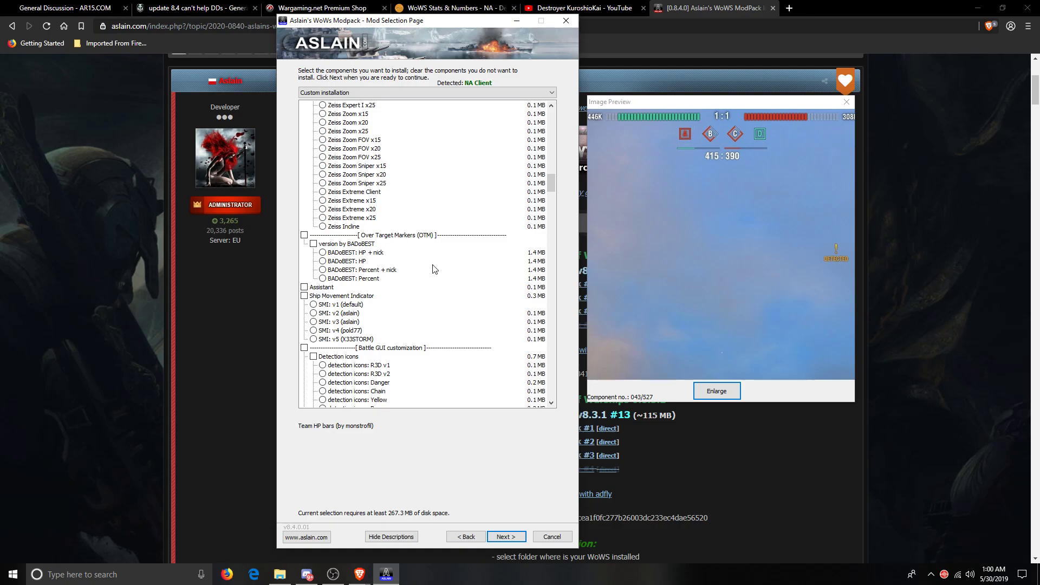
pyautogui.scroll(-2, 432, 268)
pyautogui.scroll(-3, 425, 264)
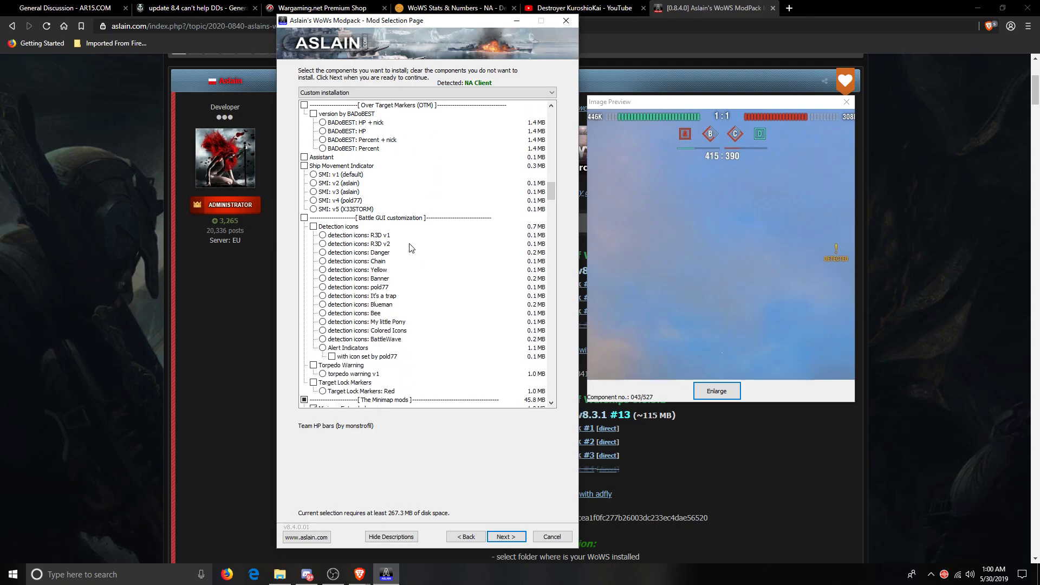
pyautogui.scroll(-2, 413, 250)
pyautogui.scroll(-2, 413, 249)
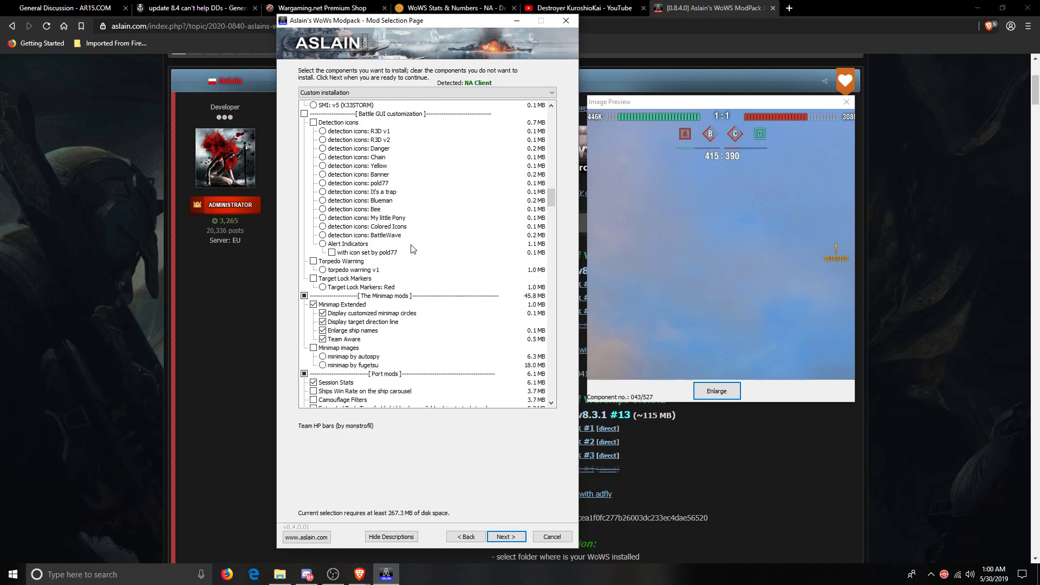
pyautogui.scroll(-2, 419, 254)
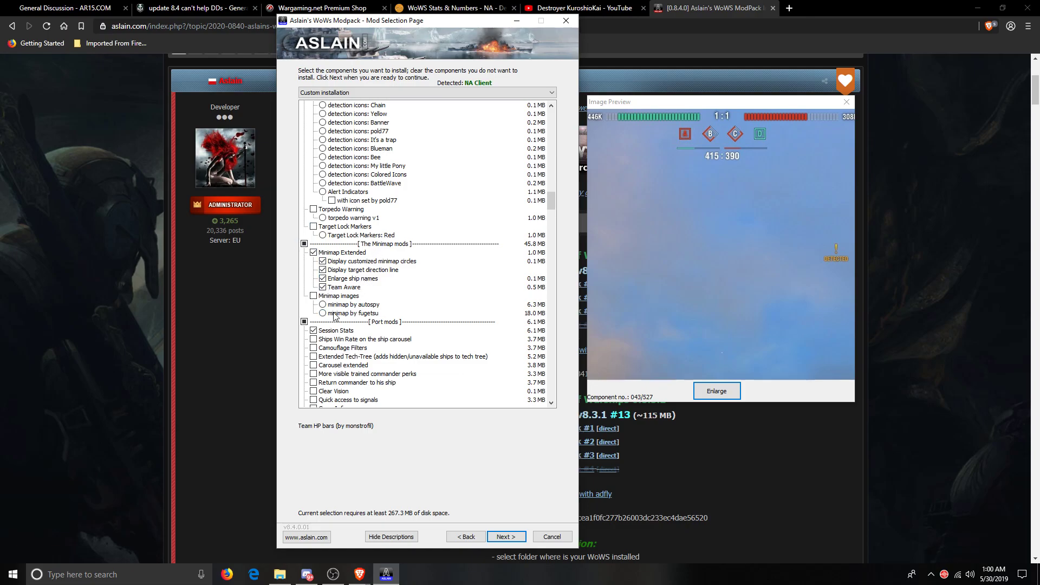
# Step: Preview the Minimap Extended options for customized circles, target direction line, enlarged ship names and Team Aware, keeping all four enabled
pyautogui.click(323, 262)
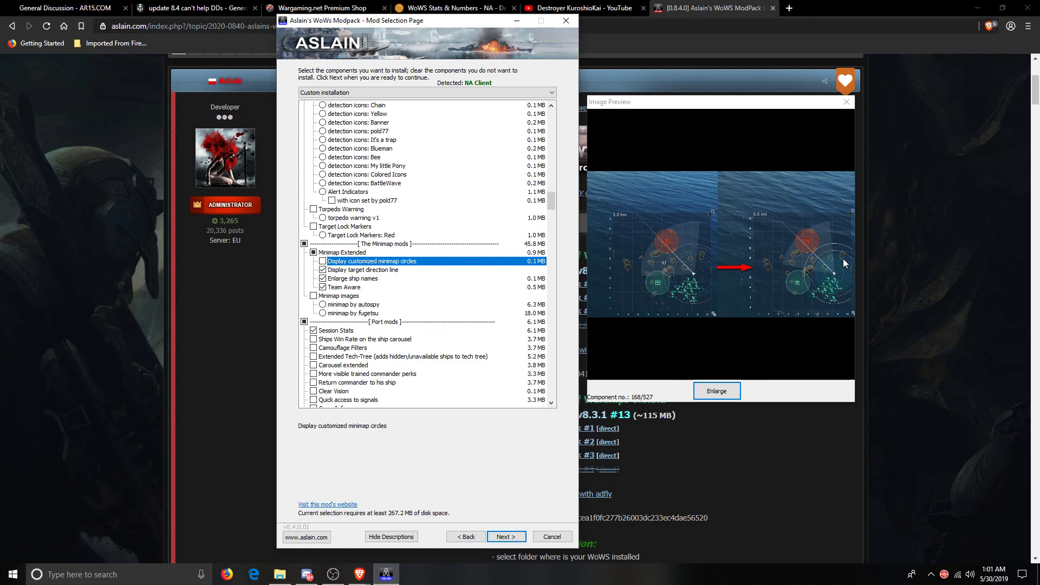
pyautogui.click(322, 261)
pyautogui.click(323, 269)
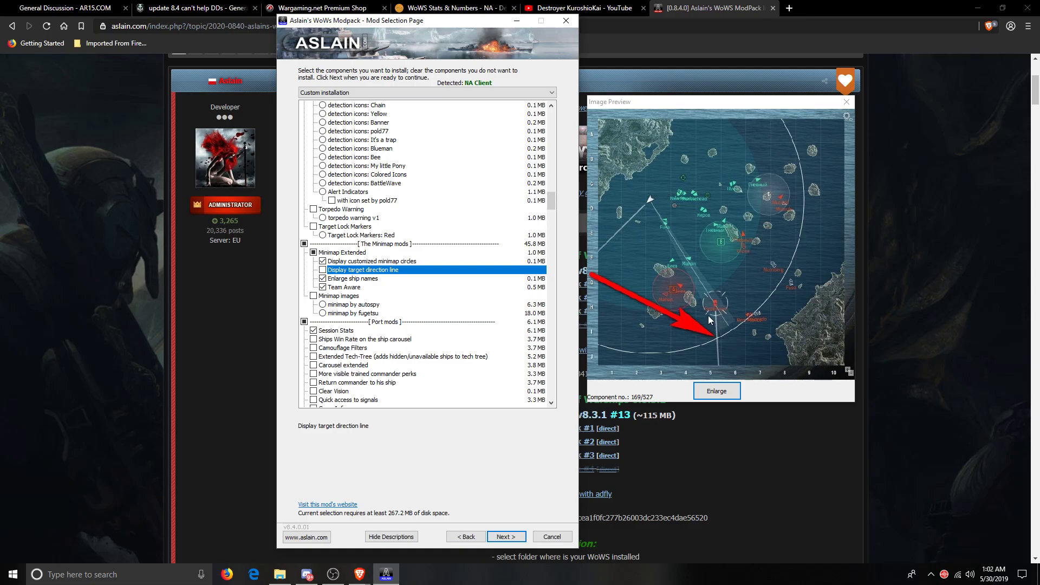
pyautogui.click(322, 270)
pyautogui.click(323, 279)
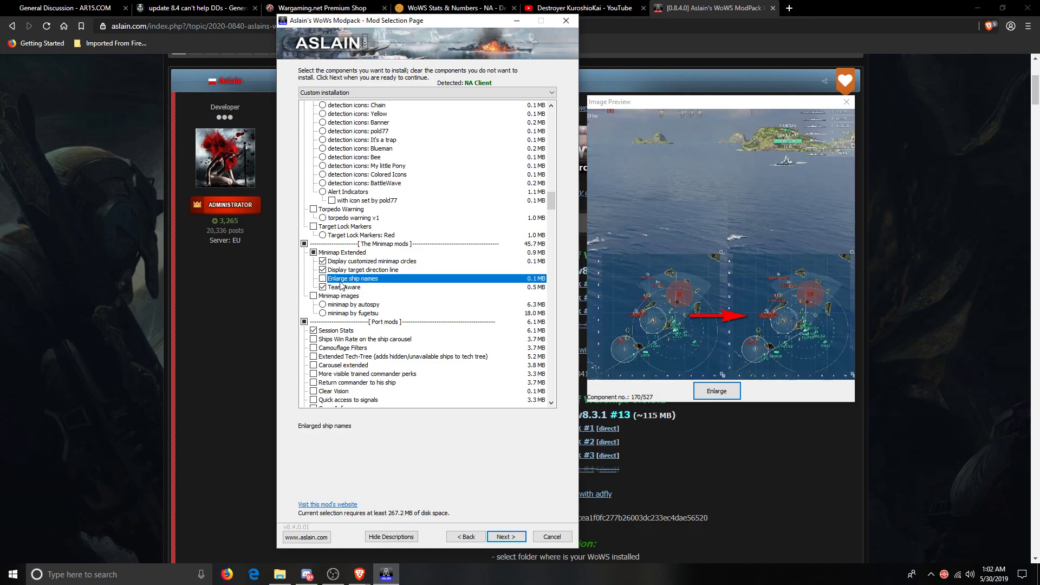
pyautogui.click(323, 279)
pyautogui.click(335, 288)
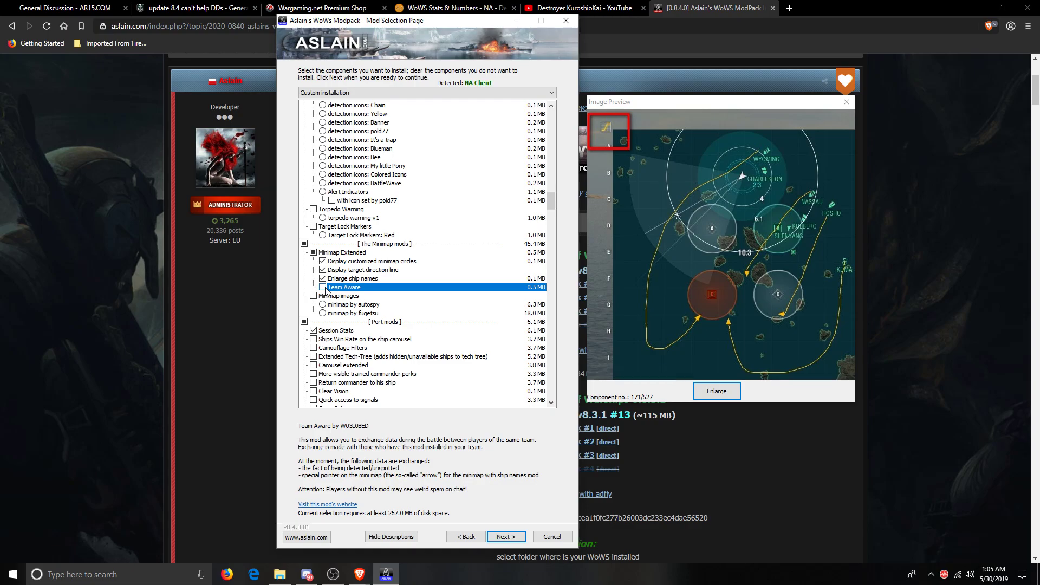
pyautogui.click(323, 287)
# Step: Preview the Session Stats port mod, keeping it enabled, and look over the remaining port and dock appearance mods
pyautogui.scroll(-3, 372, 299)
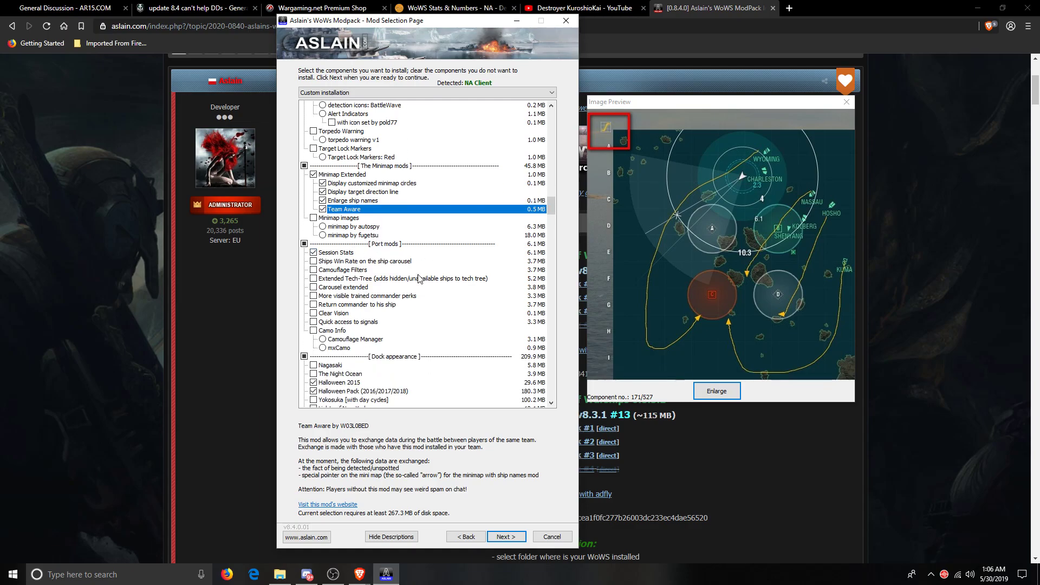
pyautogui.click(329, 255)
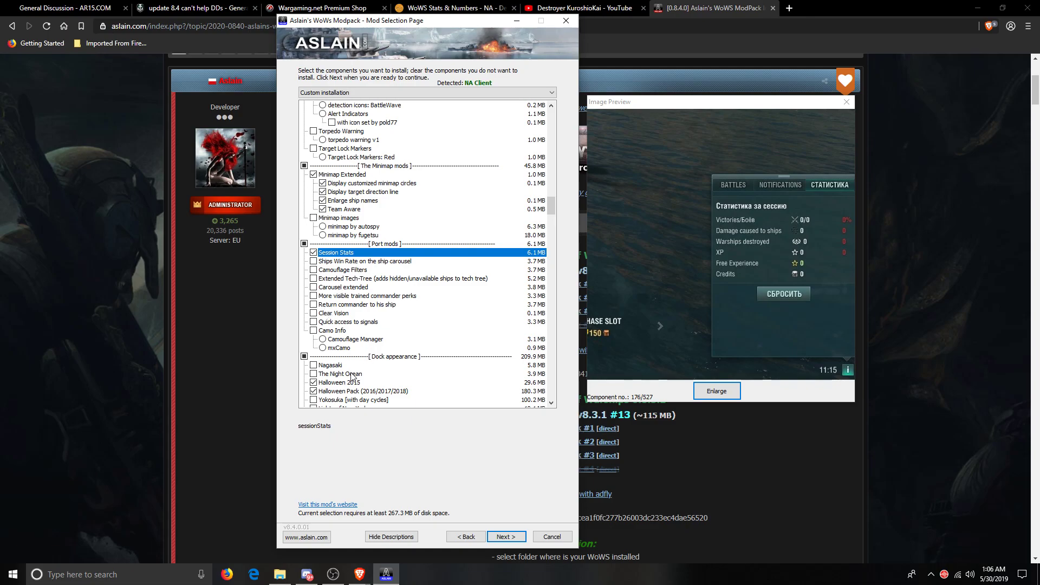
pyautogui.scroll(-5, 352, 376)
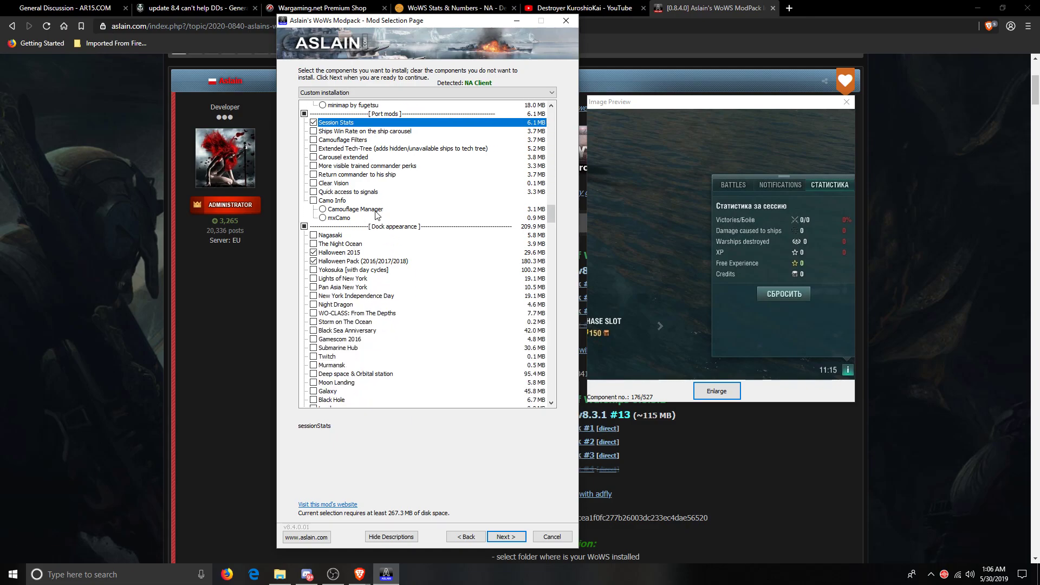
# Step: Look through the dock appearance, flags, loading screen, login video and on-screen battle display mods in the component list
pyautogui.scroll(-12, 378, 214)
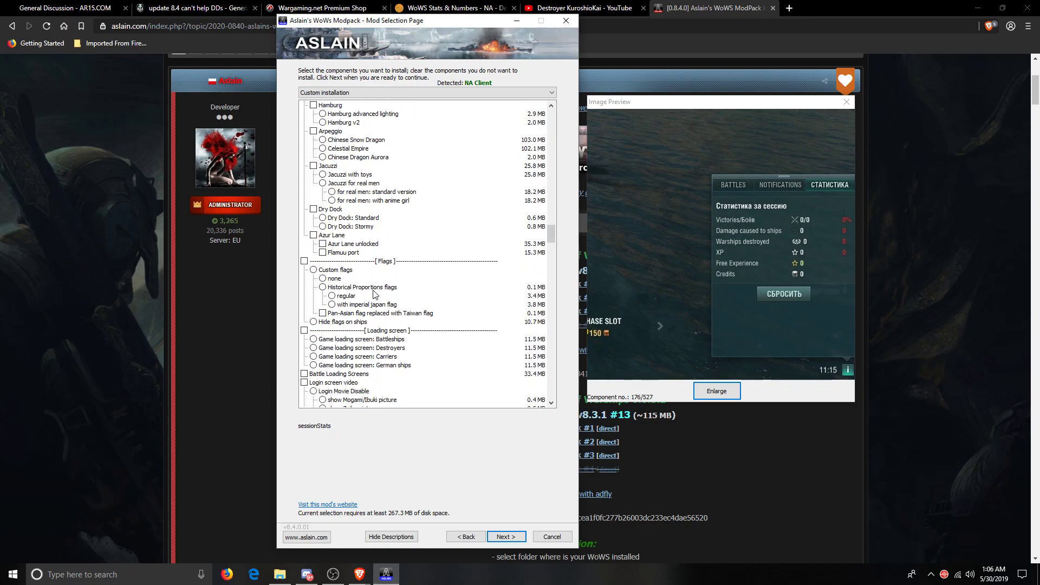
pyautogui.scroll(-6, 373, 293)
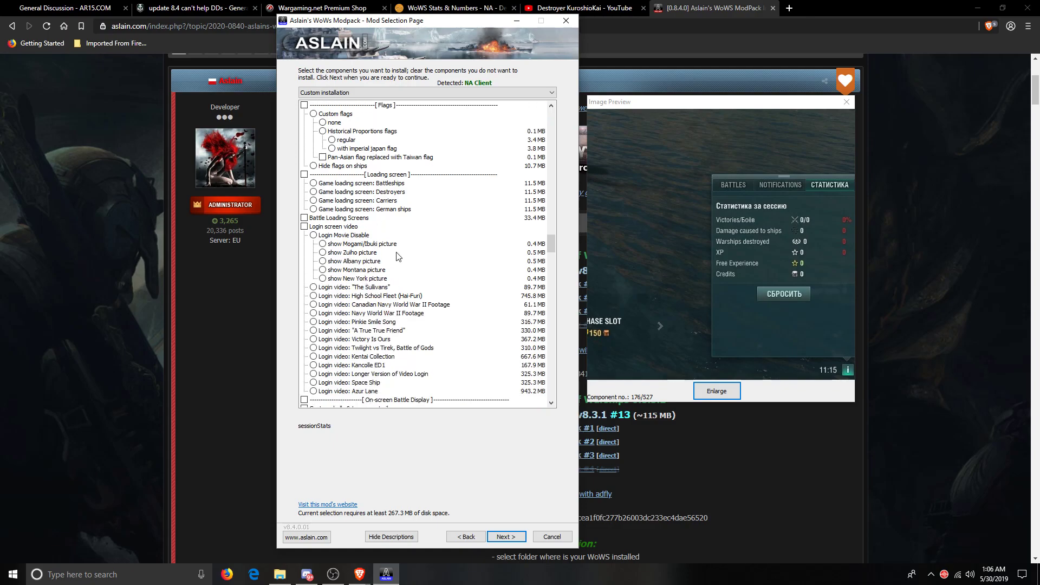
pyautogui.scroll(-5, 398, 256)
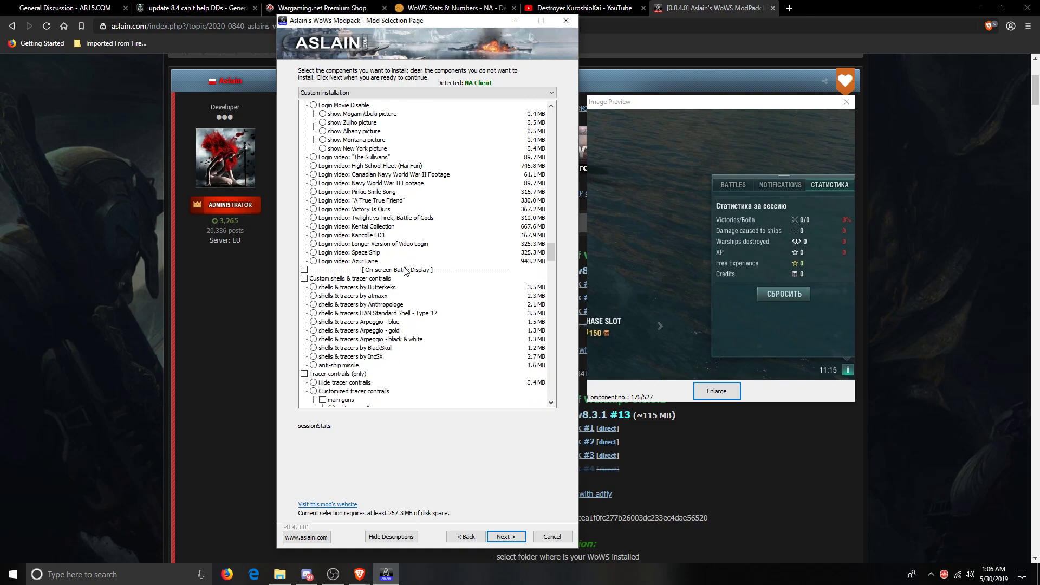
pyautogui.scroll(-4, 386, 249)
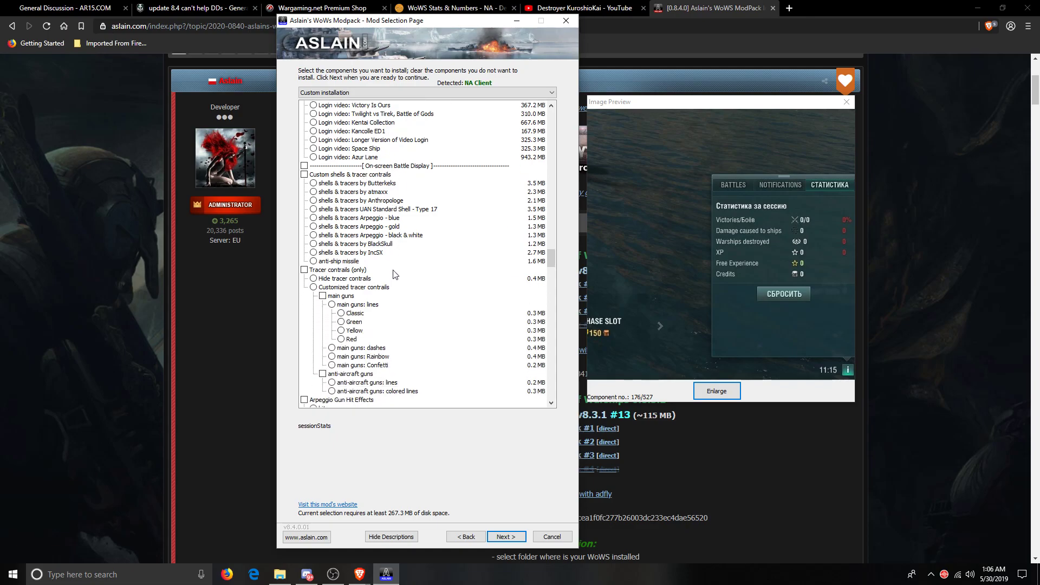
pyautogui.scroll(-5, 394, 274)
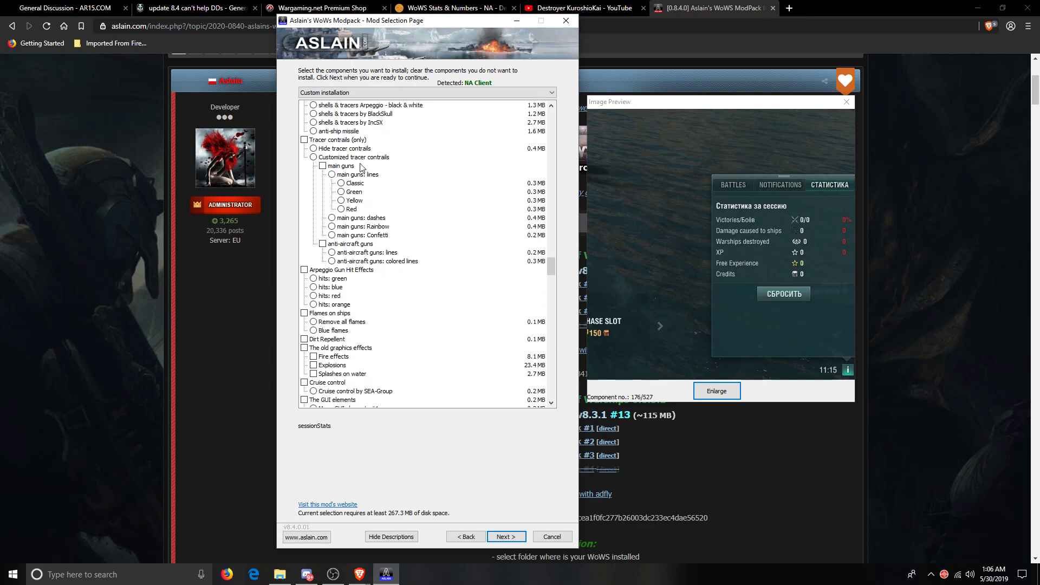
pyautogui.scroll(-1, 324, 296)
pyautogui.scroll(-1, 324, 296)
pyautogui.scroll(-5, 360, 282)
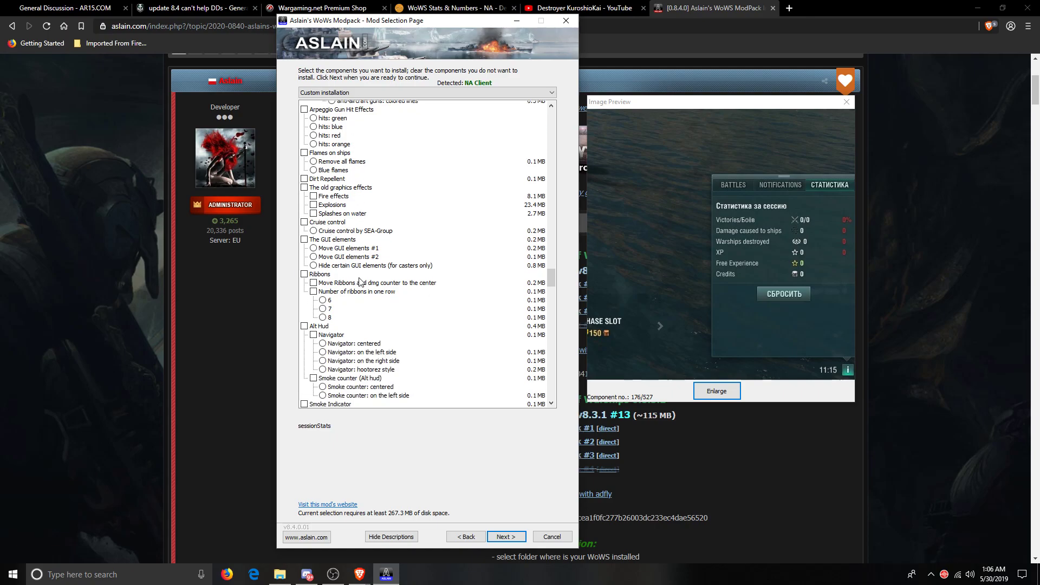
pyautogui.scroll(-1, 360, 282)
pyautogui.scroll(-4, 382, 279)
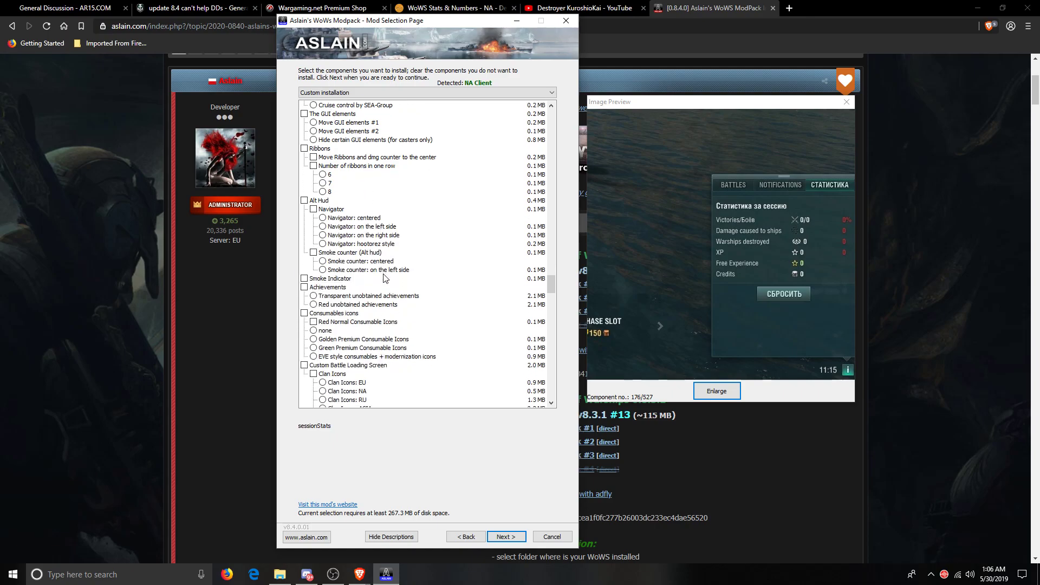
pyautogui.scroll(-1, 403, 242)
pyautogui.scroll(-3, 406, 243)
pyautogui.scroll(-3, 417, 257)
pyautogui.scroll(-2, 400, 269)
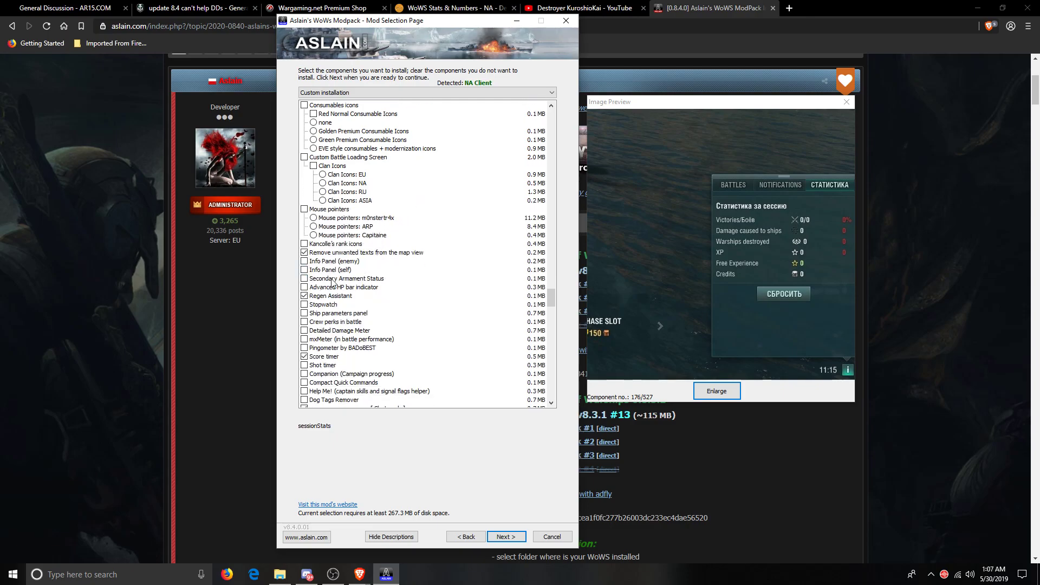
# Step: Preview the Remove unwanted texts from the map view, Regen Assistant and Score timer mods, keeping all three enabled
pyautogui.click(344, 253)
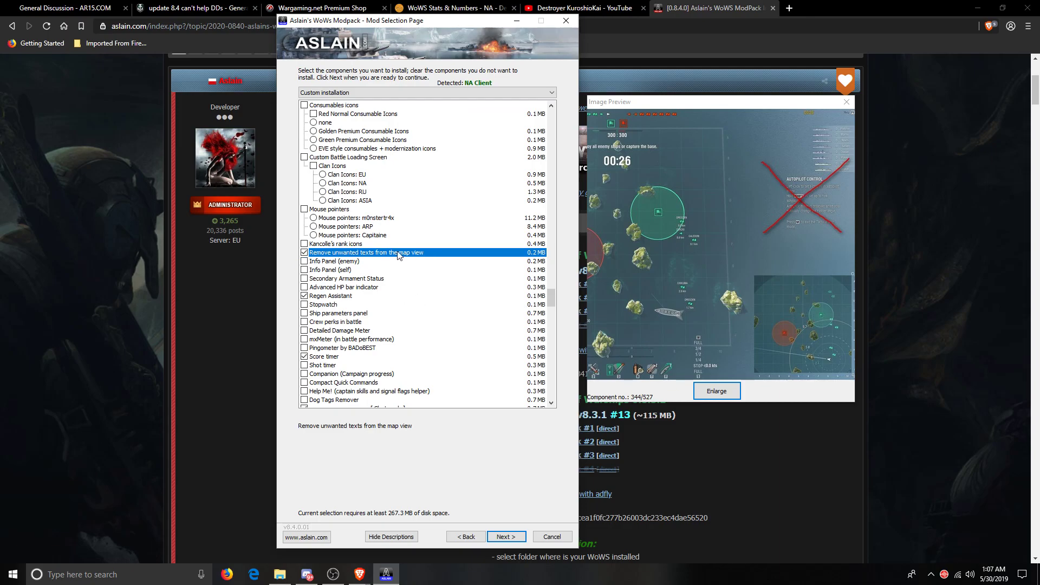
pyautogui.click(336, 297)
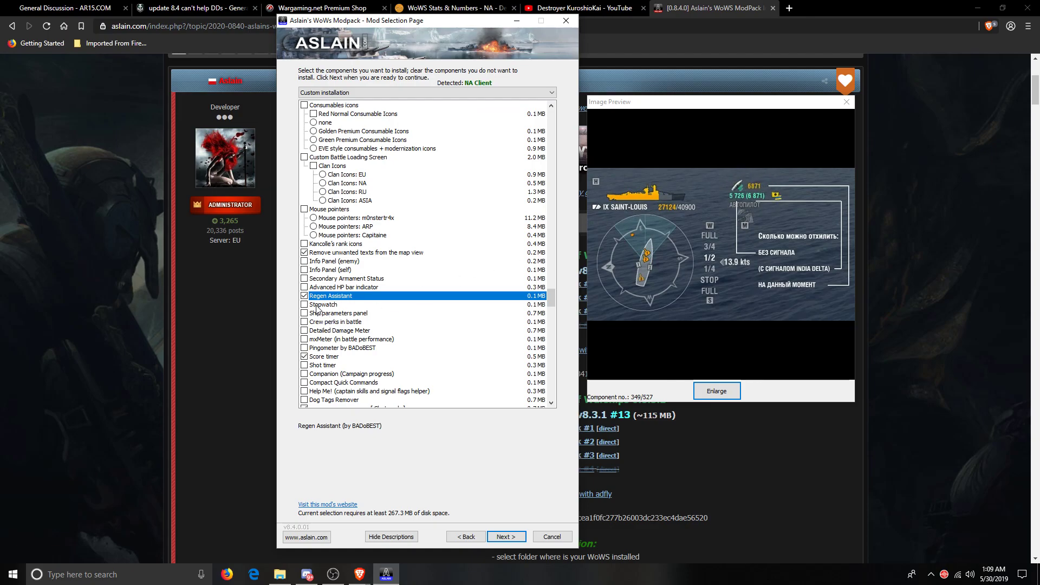
pyautogui.scroll(-2, 317, 309)
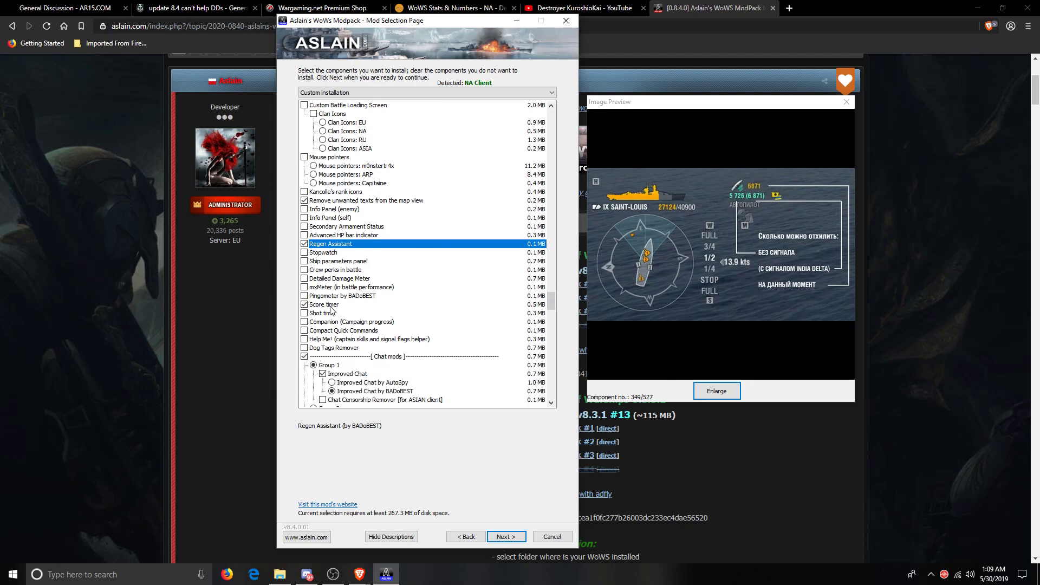
pyautogui.click(331, 306)
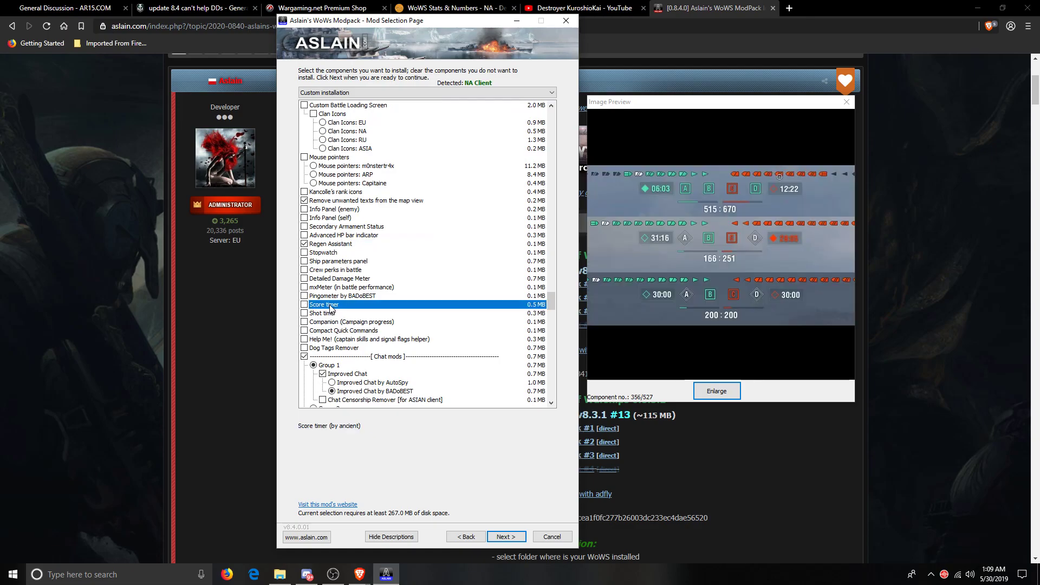
pyautogui.click(401, 310)
# Step: Preview Improved Chat by BADoBEST, keeping it selected, and look through the commander, sound, ship skin, map, tweak, external app and full package mods
pyautogui.scroll(-3, 323, 325)
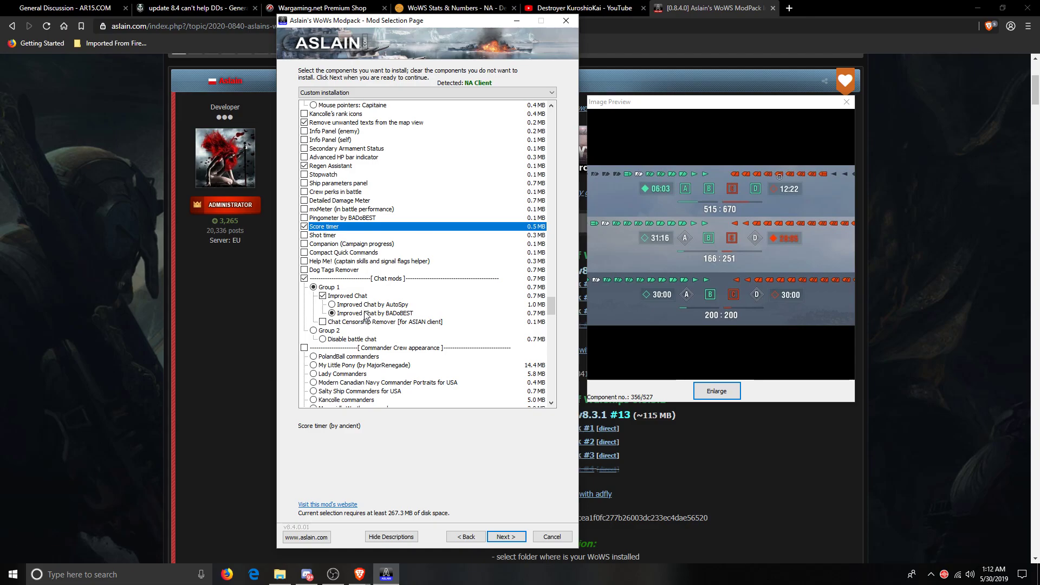
pyautogui.click(366, 314)
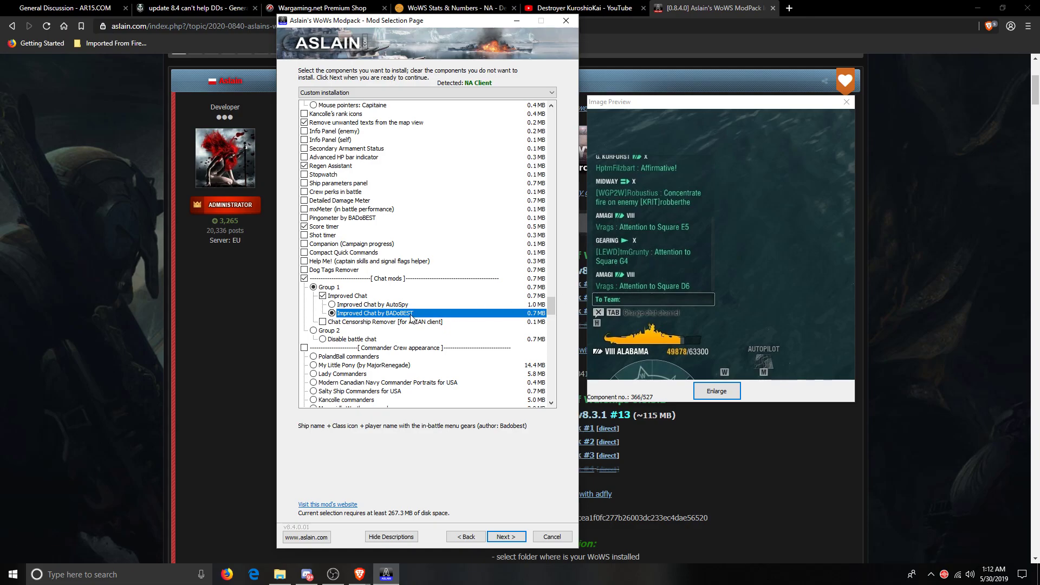
pyautogui.scroll(-5, 390, 314)
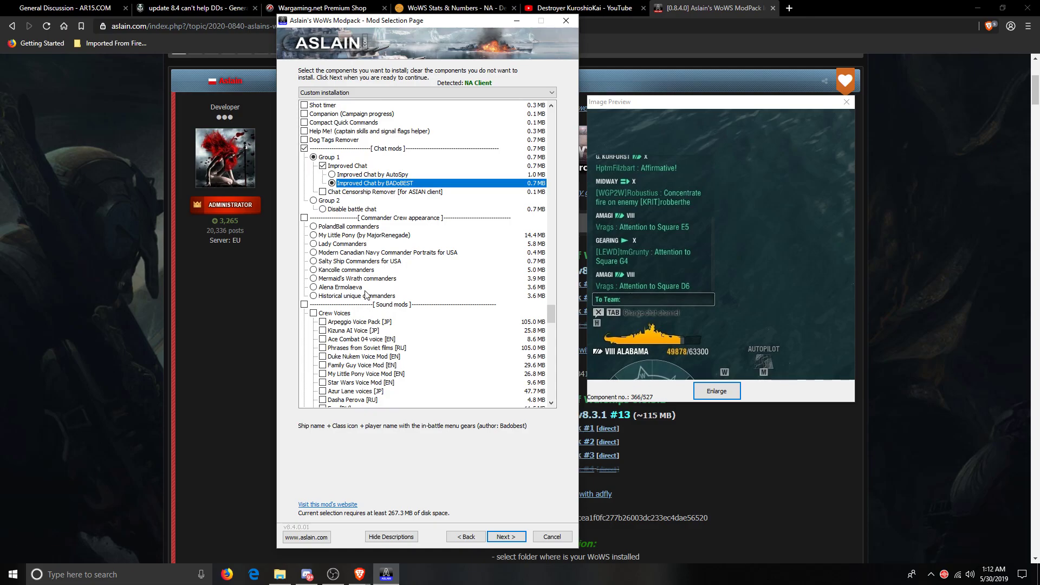
pyautogui.scroll(-7, 365, 295)
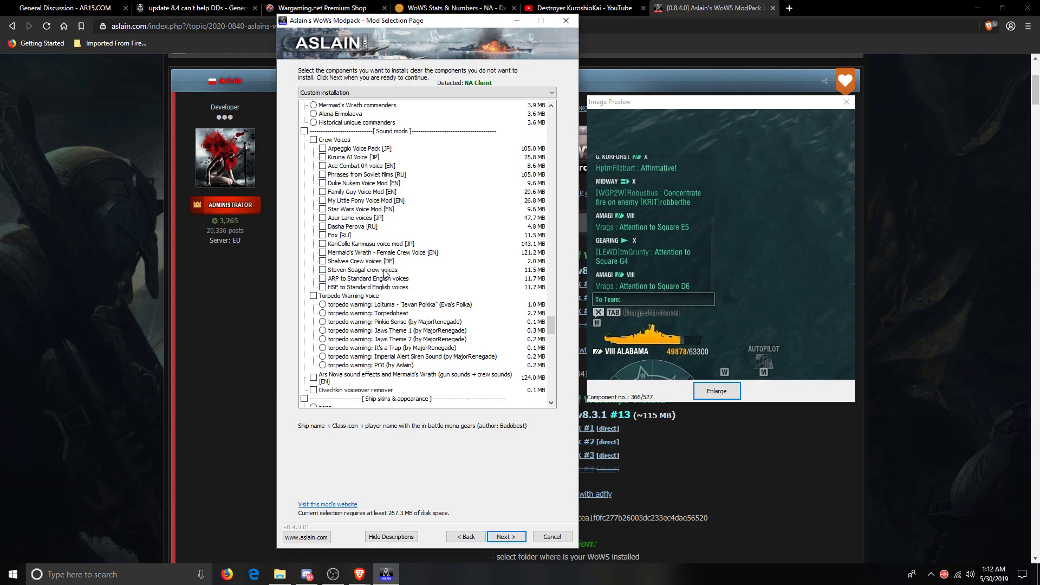
pyautogui.scroll(-7, 385, 273)
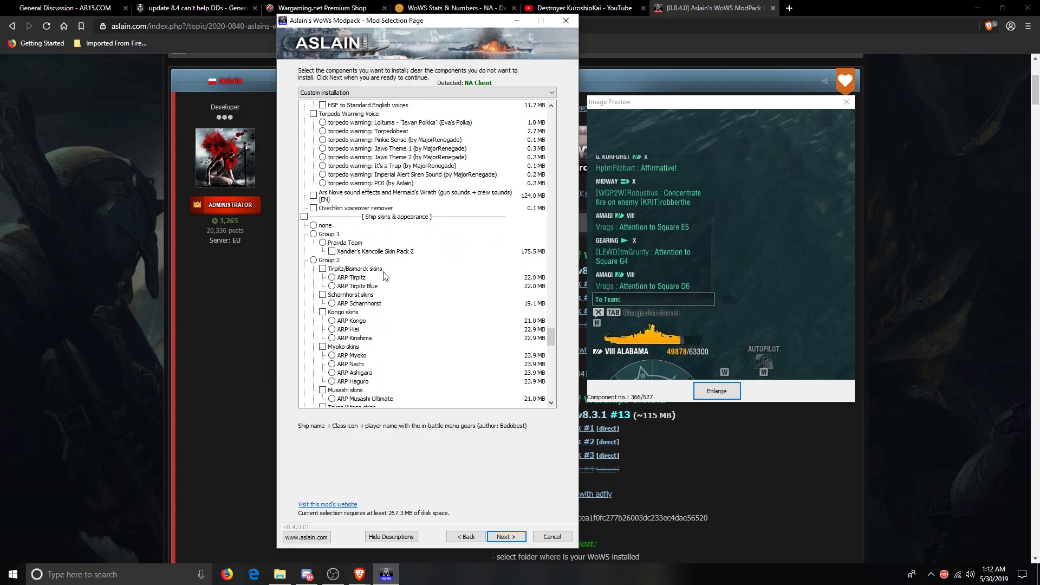
pyautogui.scroll(-9, 385, 275)
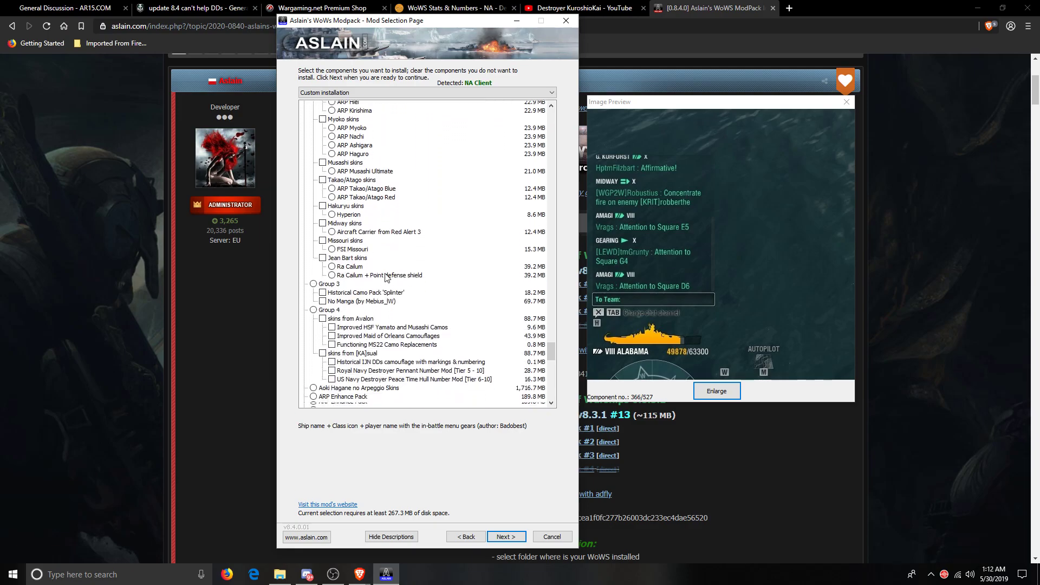
pyautogui.scroll(-6, 386, 276)
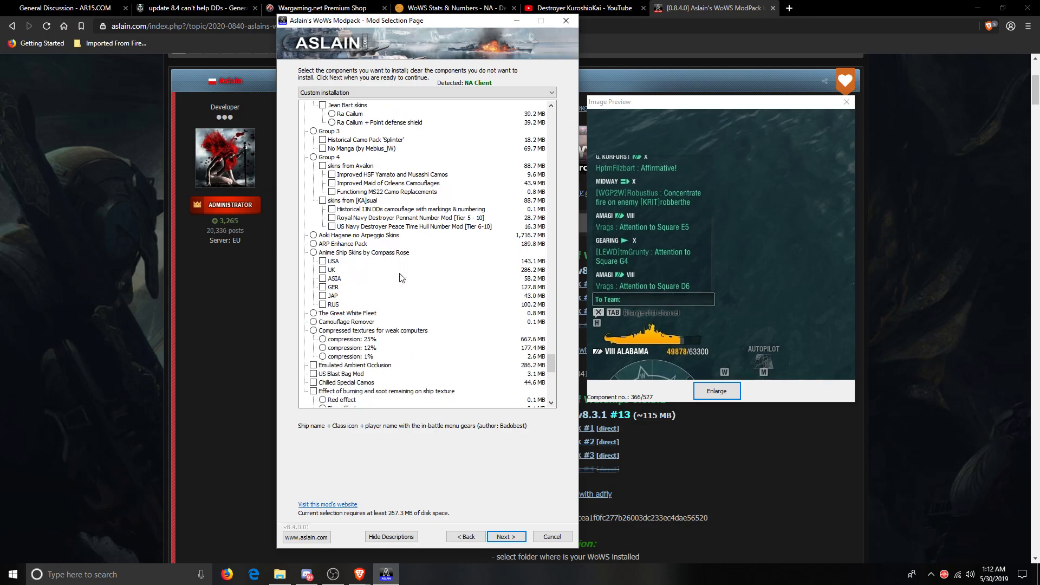
pyautogui.scroll(-8, 401, 277)
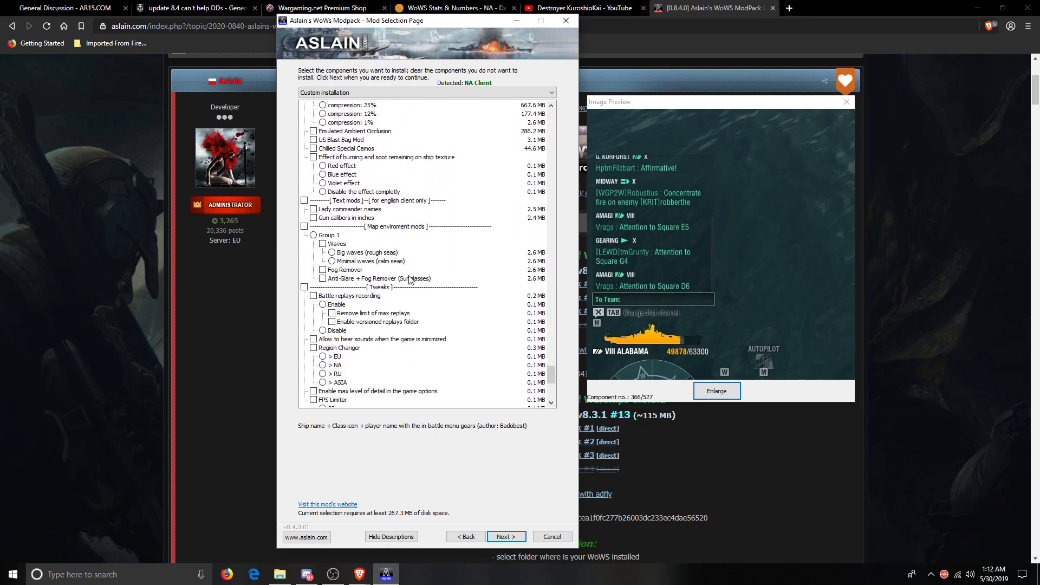
pyautogui.scroll(-6, 411, 277)
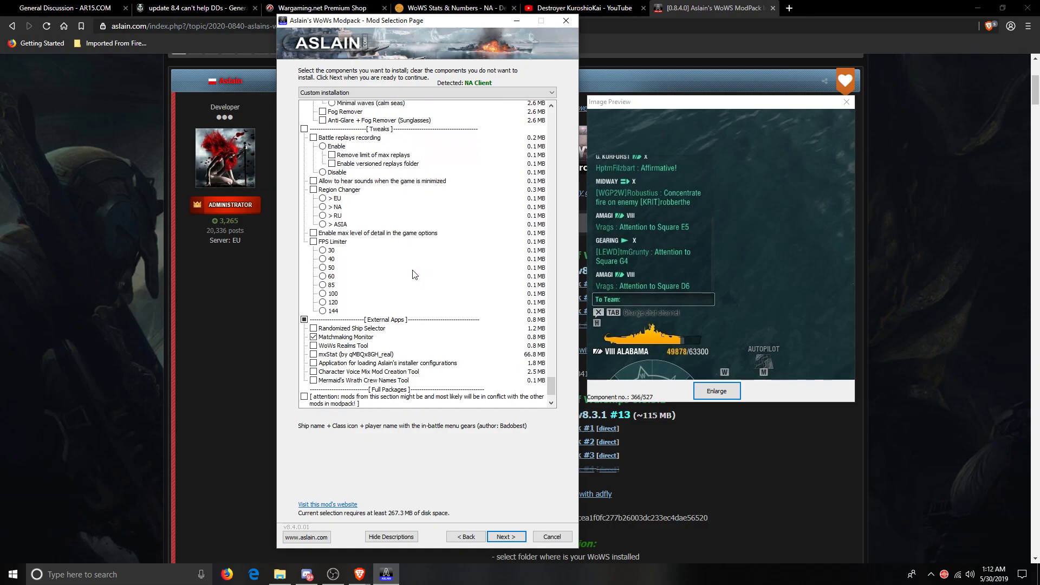
pyautogui.scroll(-3, 414, 275)
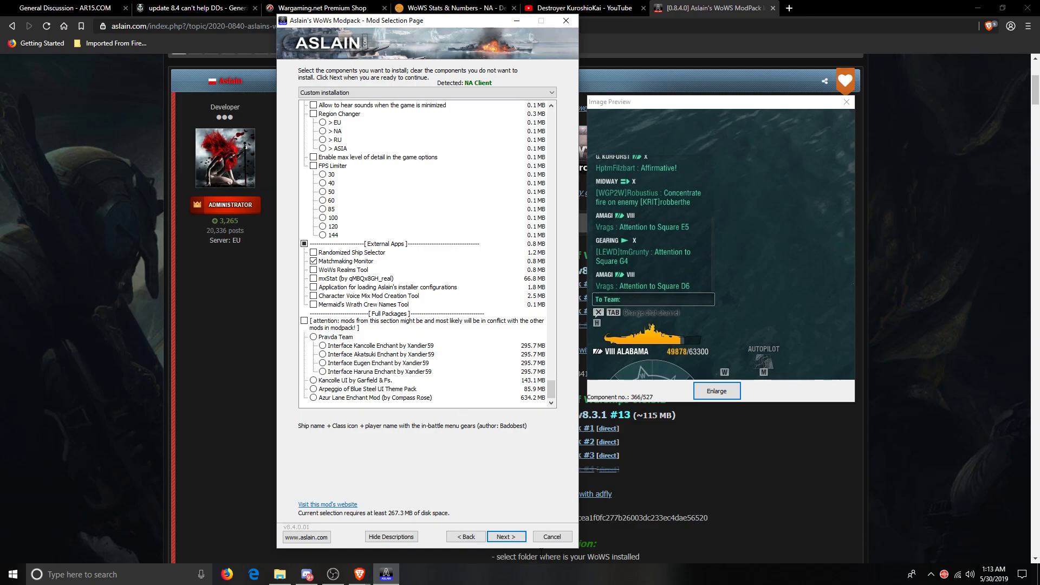
# Step: Install the selected mods with removal of all previous mods enabled, and finish the setup without any donation or Discord option
pyautogui.click(506, 537)
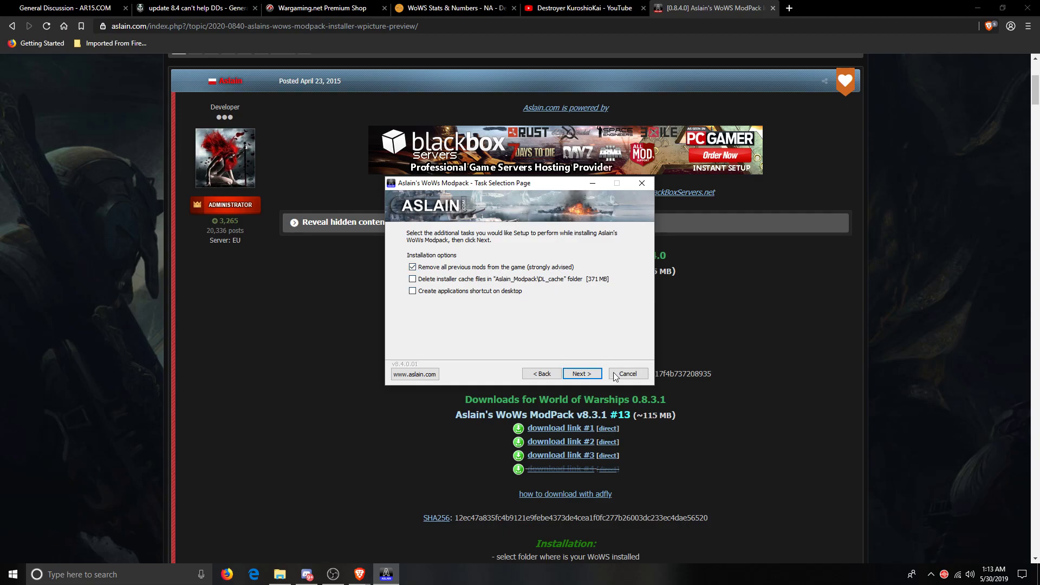
pyautogui.click(589, 379)
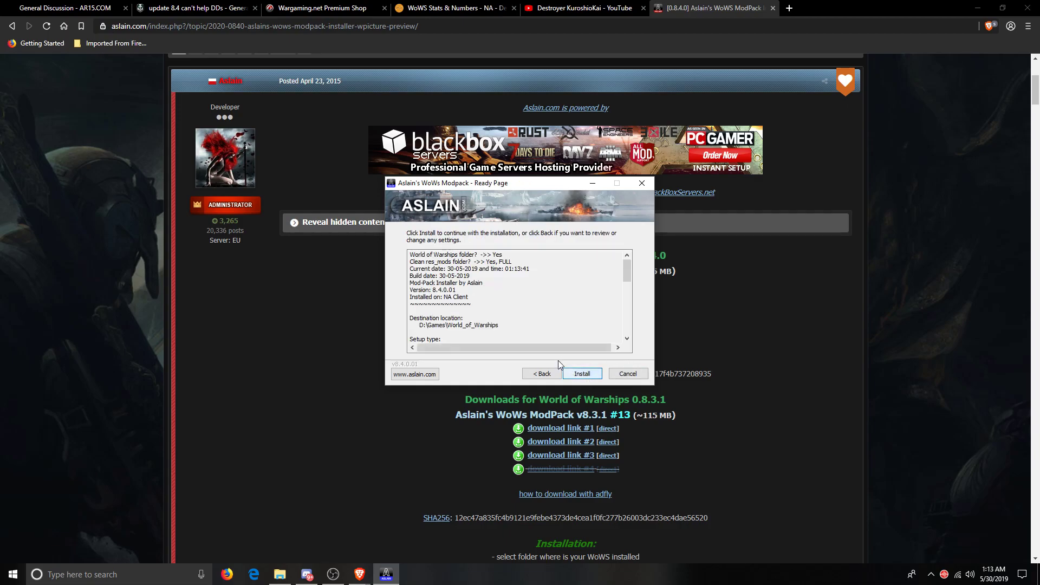
pyautogui.click(590, 377)
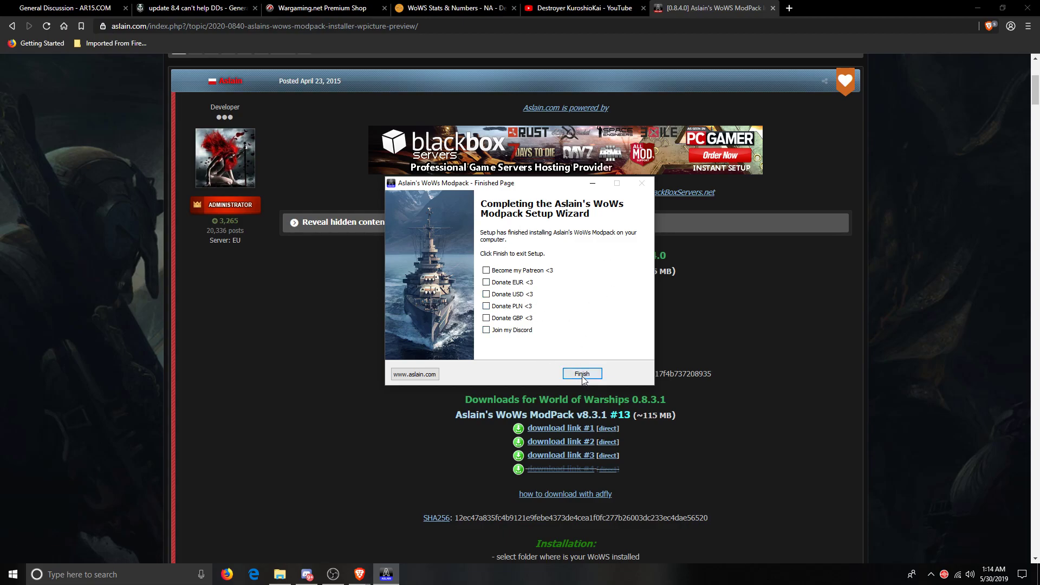
pyautogui.click(582, 374)
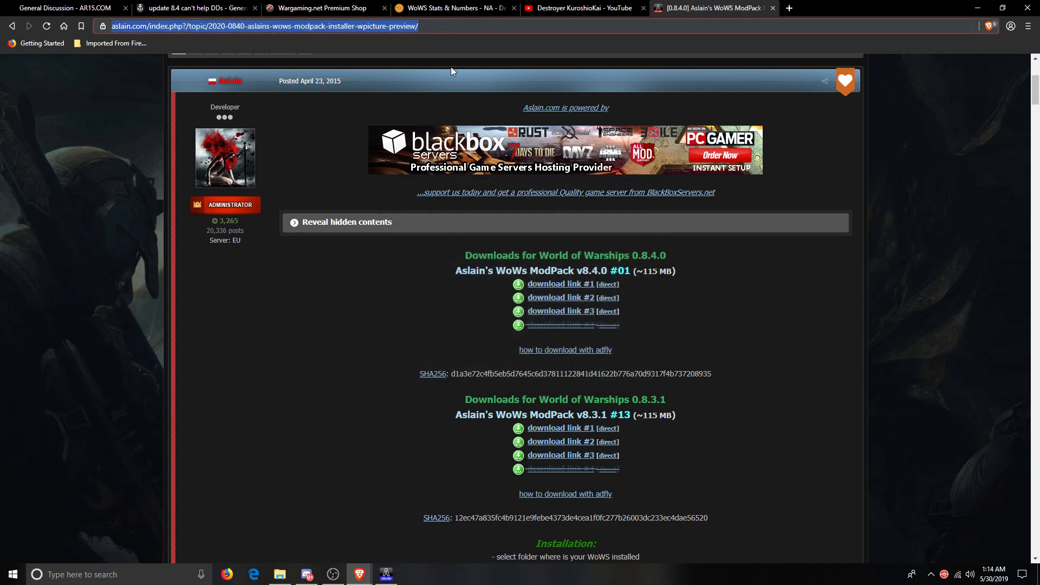
# Step: Deselect the web page address and switch to the OBS window
pyautogui.click(338, 346)
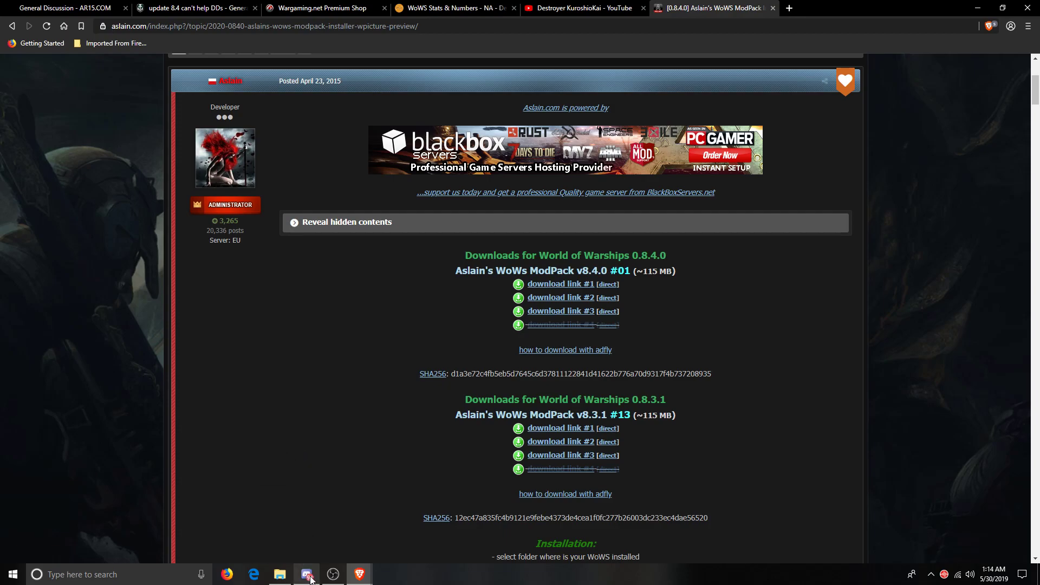
pyautogui.moveTo(335, 576)
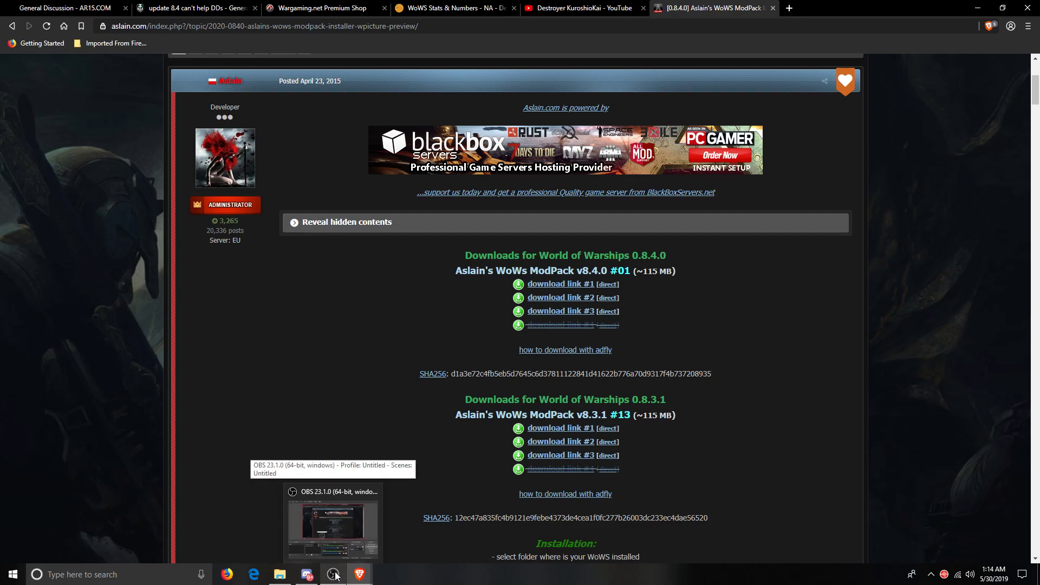
pyautogui.click(336, 575)
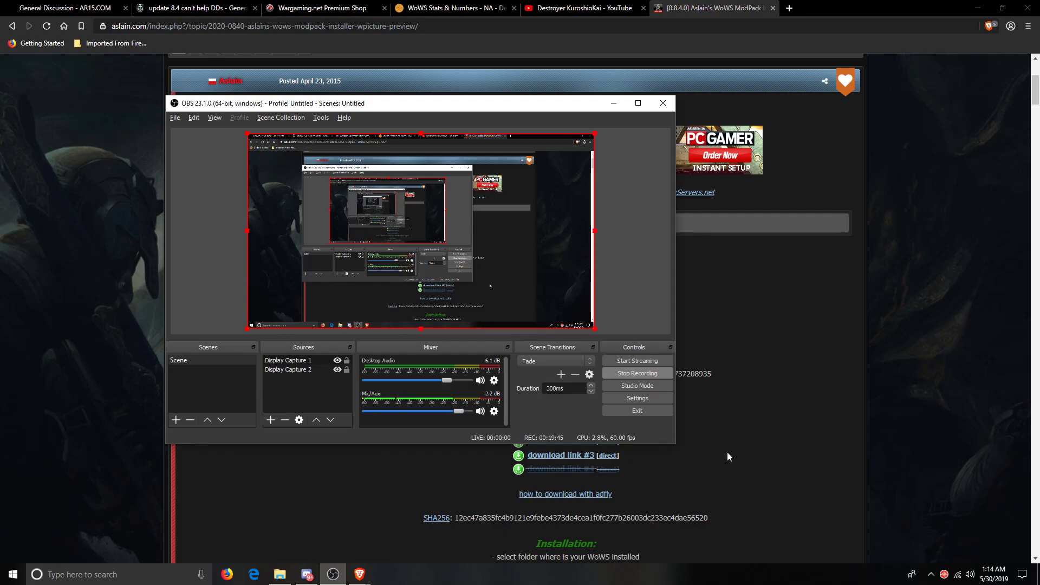